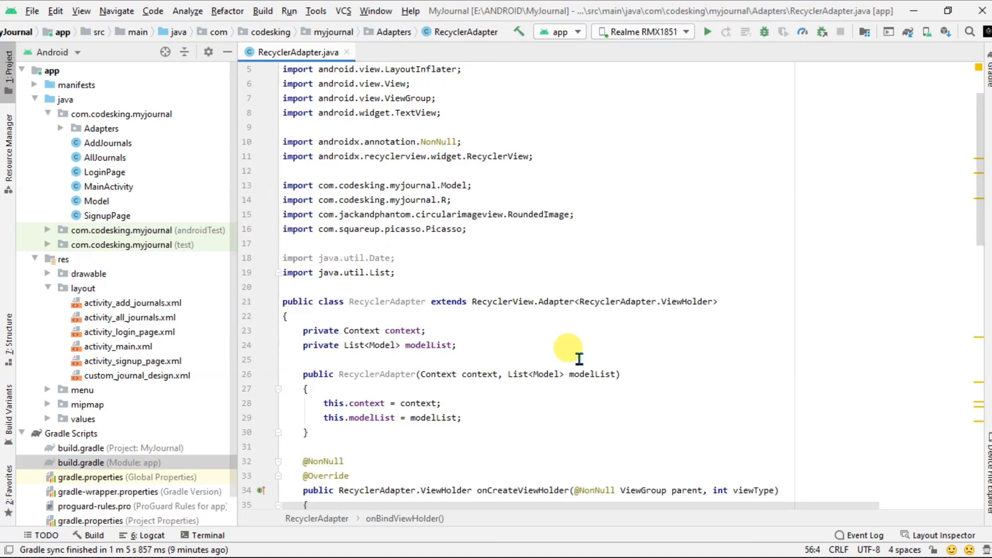
pyautogui.scroll(-3, 578, 357)
pyautogui.scroll(6, 578, 357)
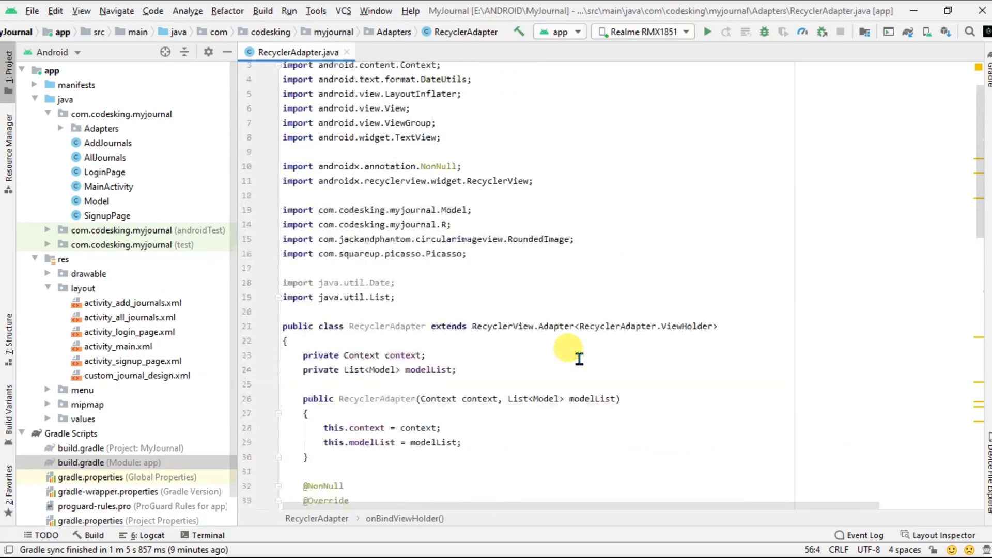
# - Open AllJournals in place of RecyclerAdapter and start a List<Model> modelList field
pyautogui.click(349, 52)
pyautogui.doubleClick(104, 158)
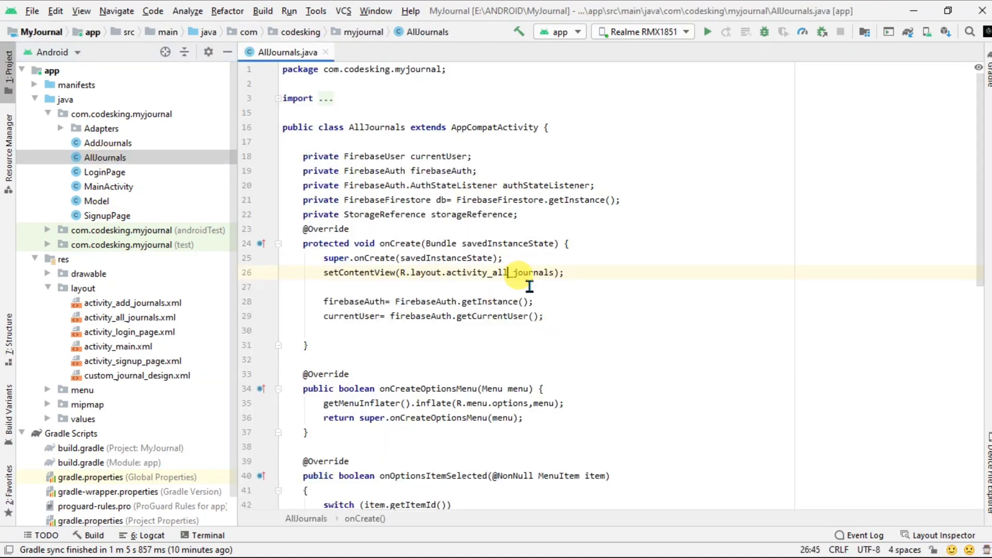
pyautogui.click(519, 215)
pyautogui.press('Return')
pyautogui.press('Return')
pyautogui.press('Return')
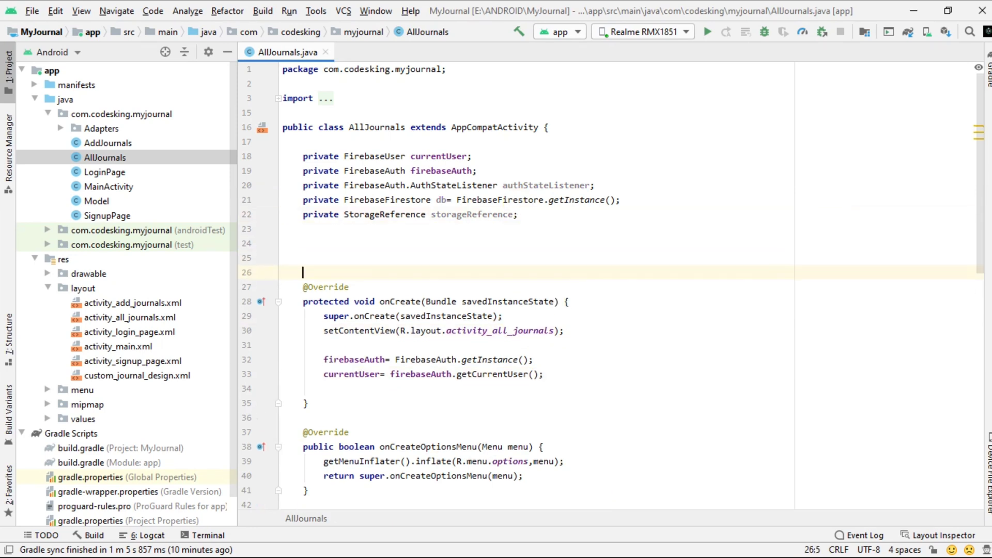
pyautogui.press('Return')
pyautogui.write('private Li')
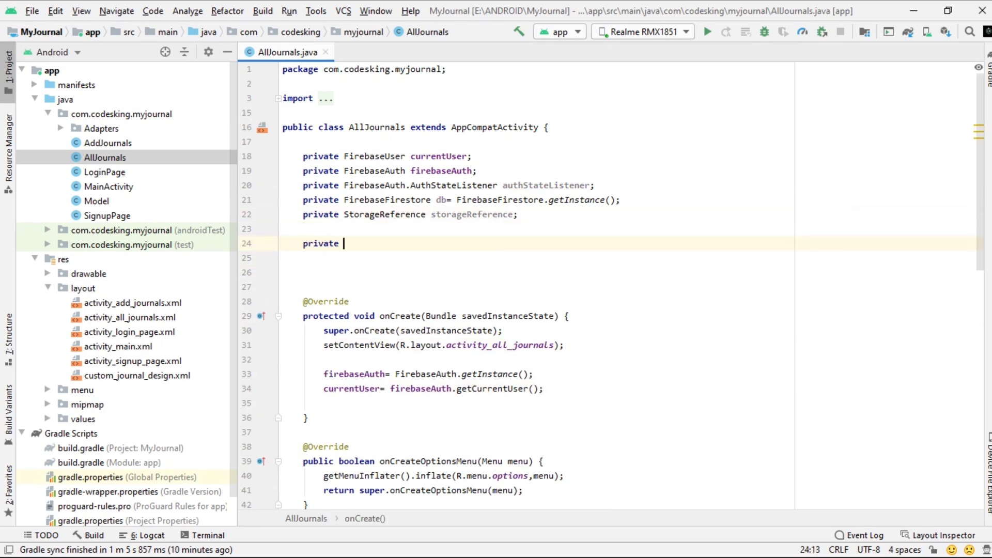
pyautogui.write('st')
pyautogui.press('Return')
pyautogui.write('<')
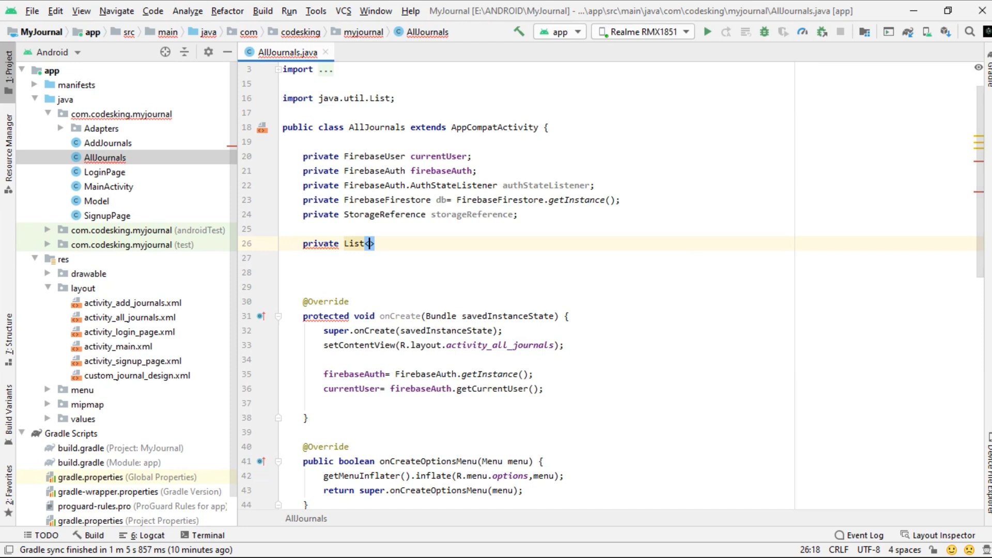
pyautogui.write('Model')
pyautogui.press('Right')
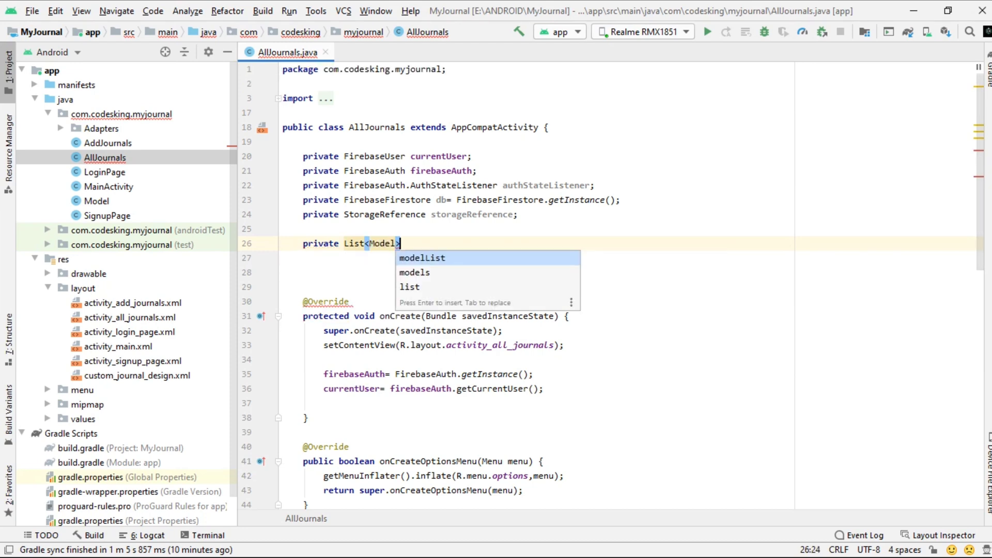
pyautogui.press('Down')
pyautogui.write('modelList;')
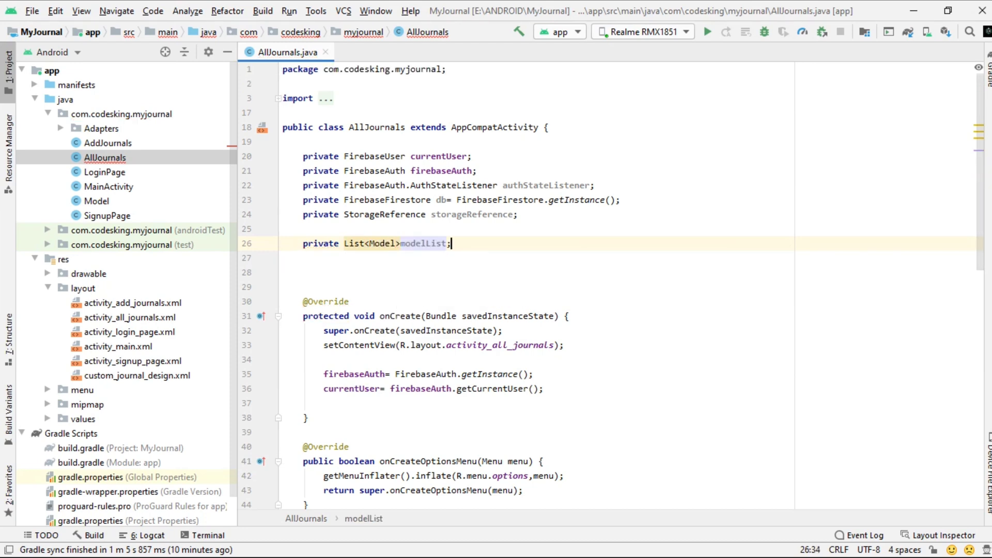
# - Add private RecyclerView recyclerView and RecyclerAdapter adapter field declarations
pyautogui.press('Return')
pyautogui.click(400, 244)
pyautogui.click(361, 258)
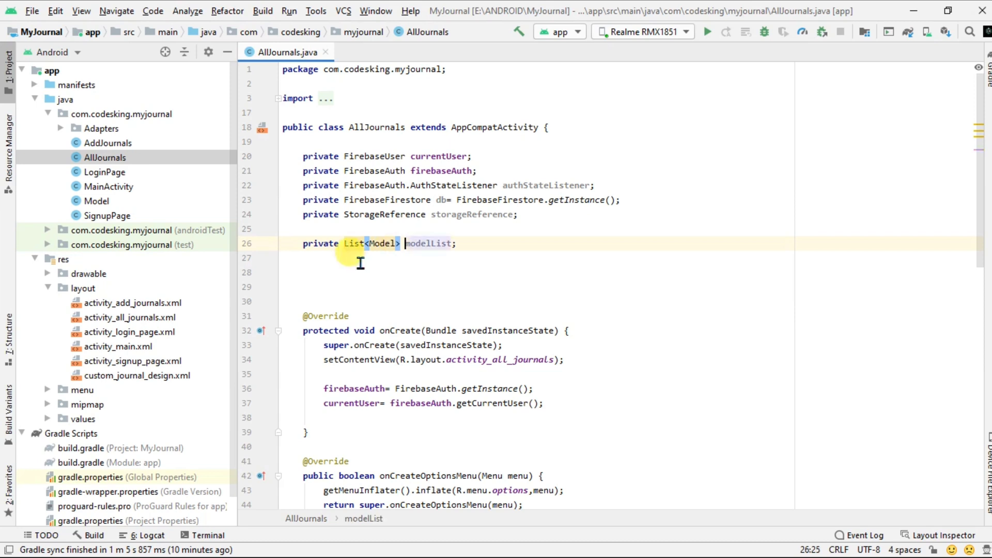
pyautogui.write('private Rec')
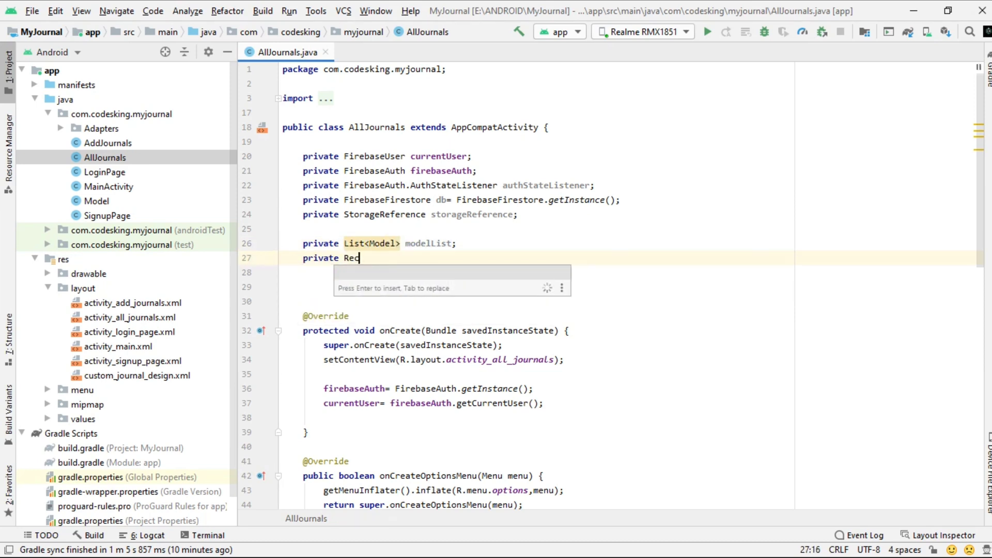
pyautogui.write('yc')
pyautogui.press('Return')
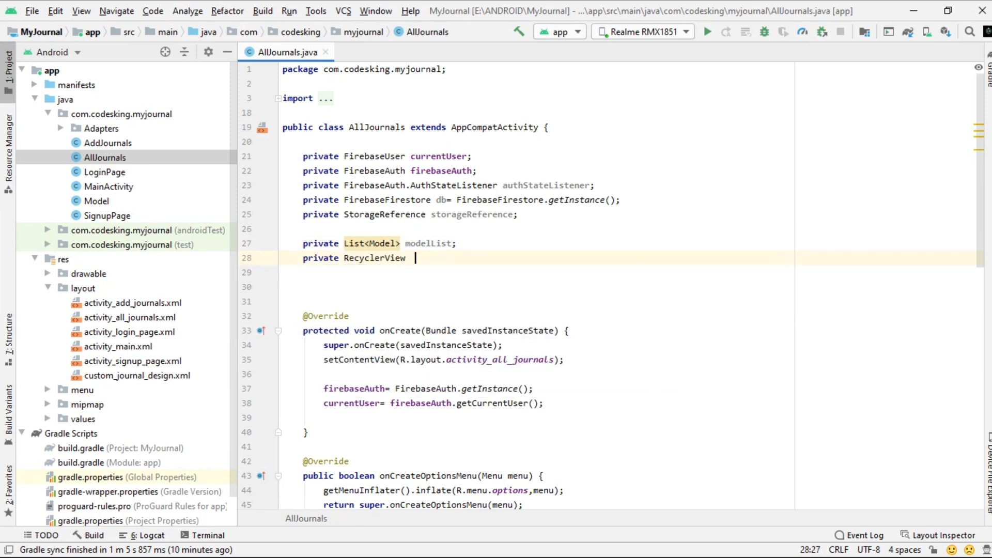
pyautogui.write('rec')
pyautogui.press('Return')
pyautogui.press('Return')
pyautogui.write('pr')
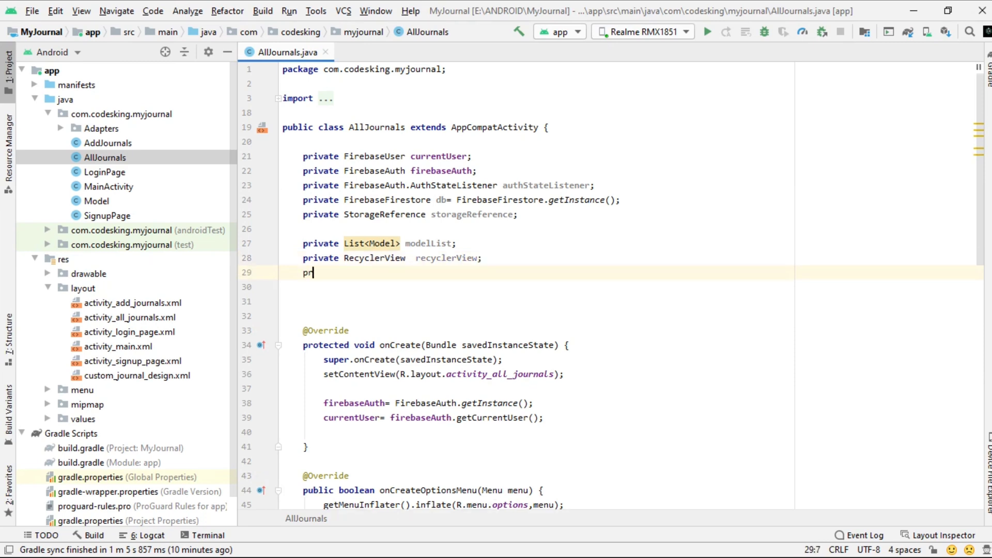
pyautogui.write('ivate Recy')
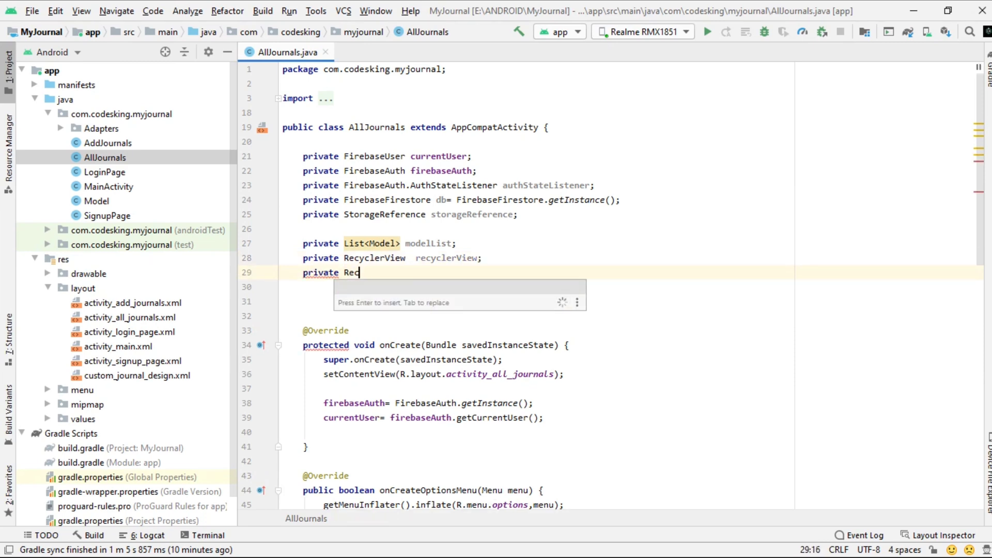
pyautogui.press('Down')
pyautogui.press('Down')
pyautogui.press('Down')
pyautogui.press('Down')
pyautogui.press('Down')
pyautogui.press('Return')
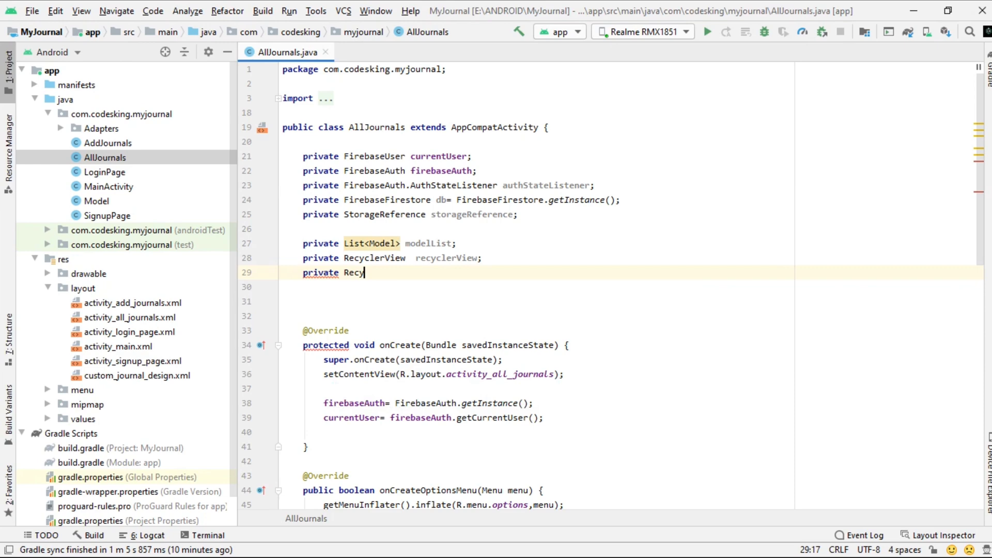
pyautogui.press('Down')
# - Declare CollectionReference collectionReference = db.collection("AllJournals") below the adapter field
pyautogui.press('Return')
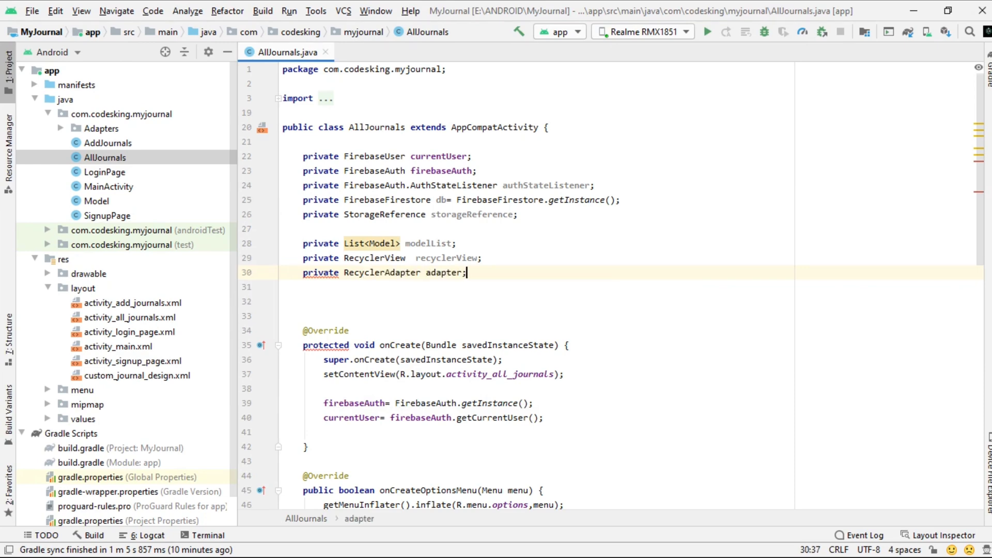
pyautogui.press('Return')
pyautogui.press('Return')
pyautogui.write('p')
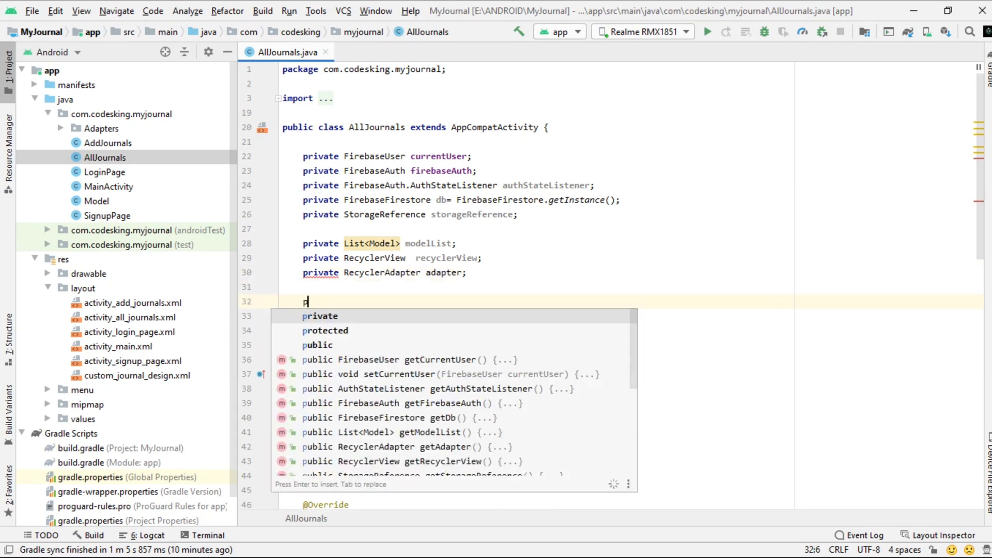
pyautogui.press('BackSpace')
pyautogui.write('priv')
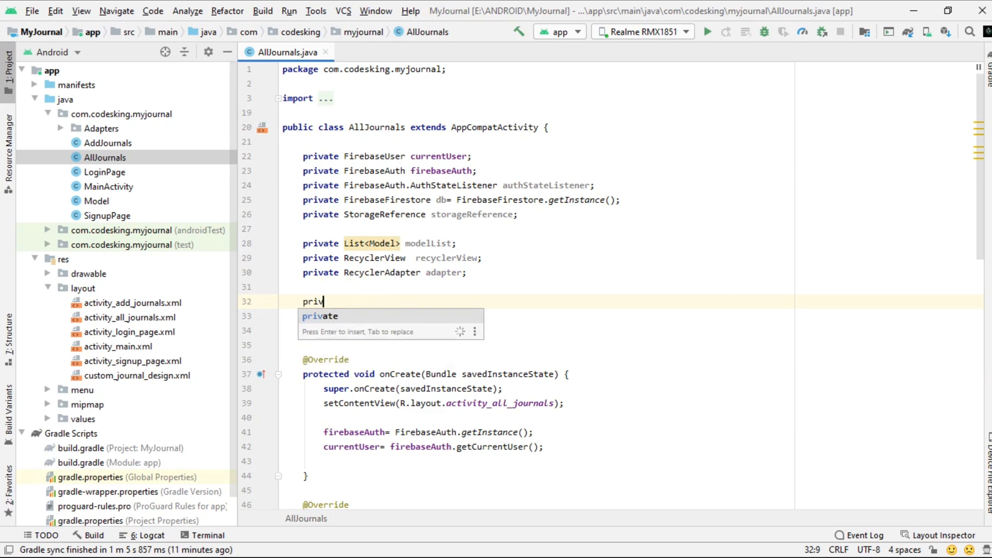
pyautogui.write('ate Collect')
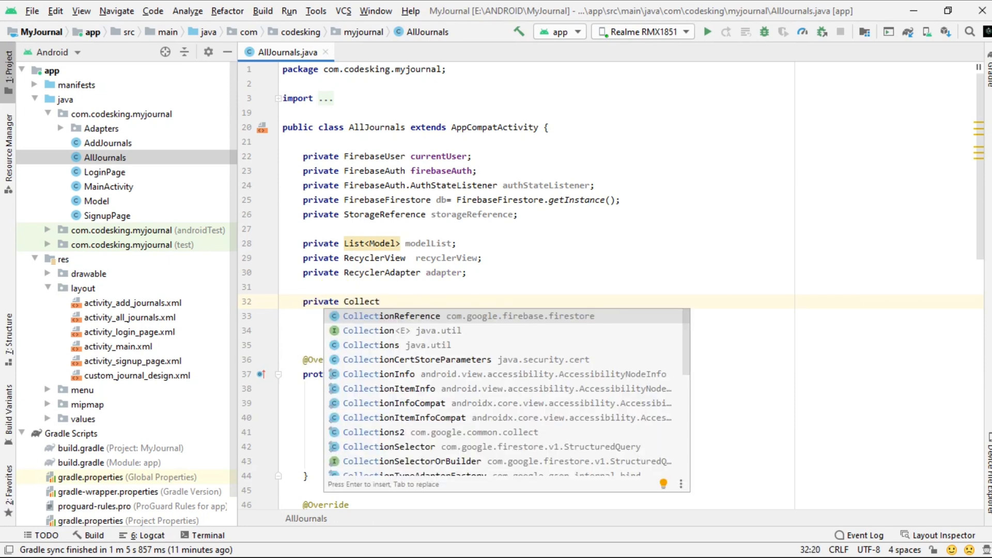
pyautogui.press('Return')
pyautogui.press('Return')
pyautogui.write('= db')
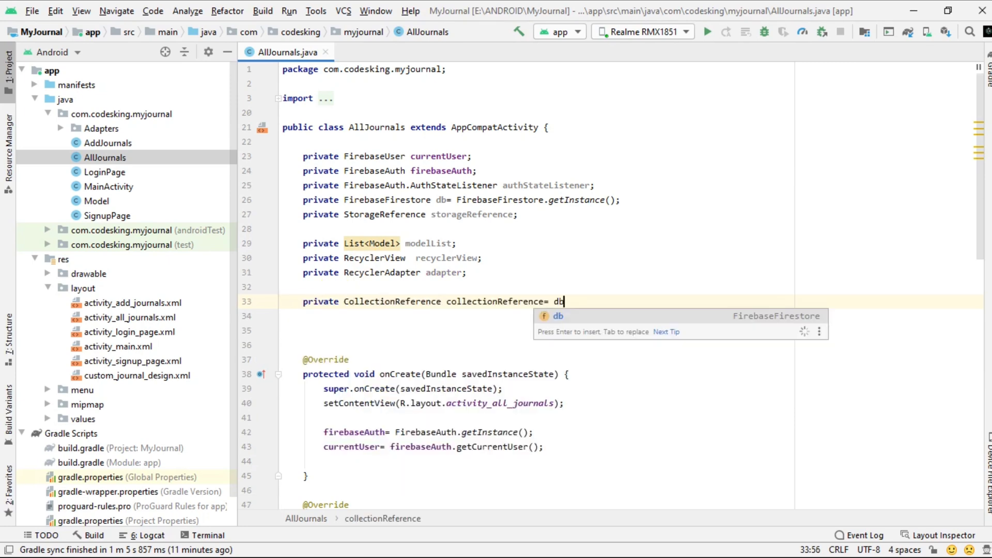
pyautogui.write('.ge')
pyautogui.press('BackSpace')
pyautogui.press('BackSpace')
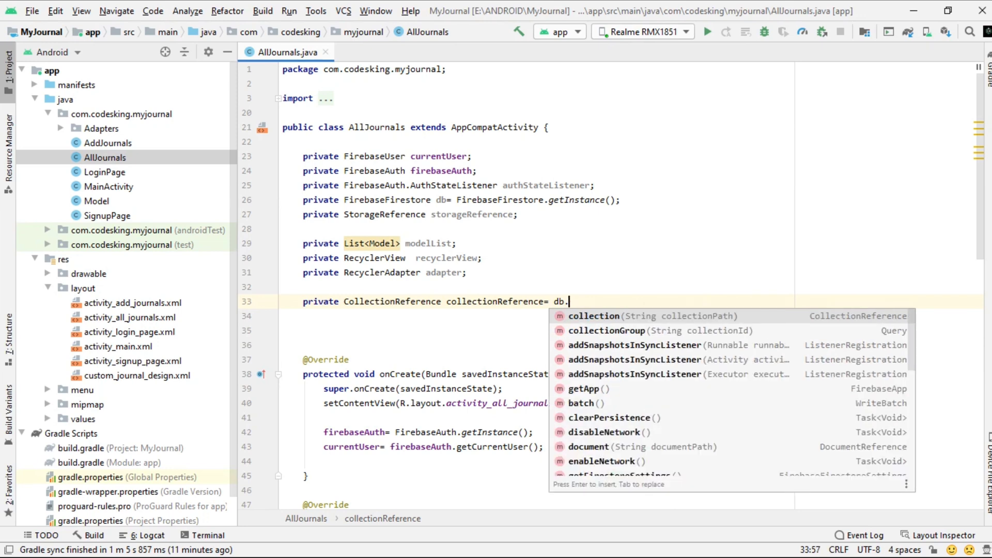
pyautogui.press('Return')
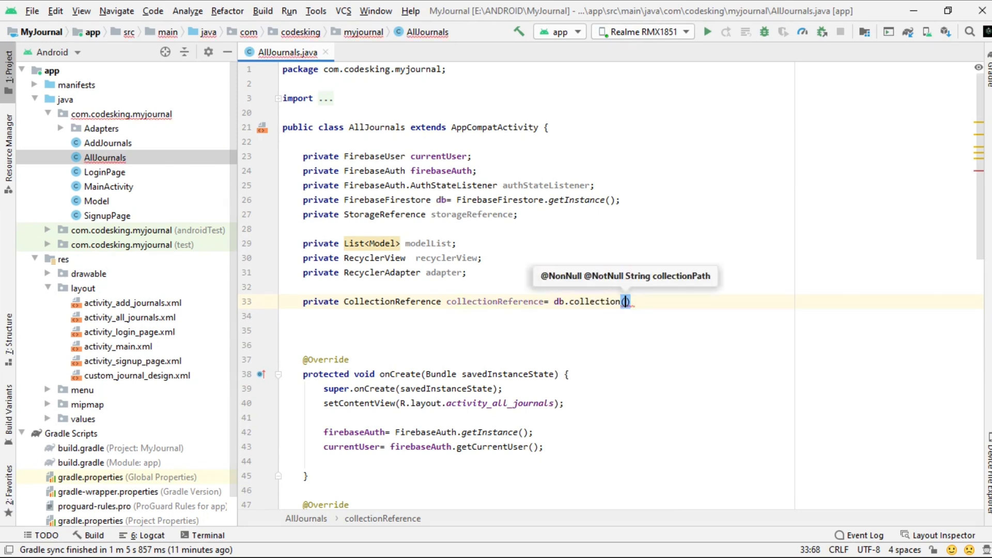
pyautogui.write('"AllJournals')
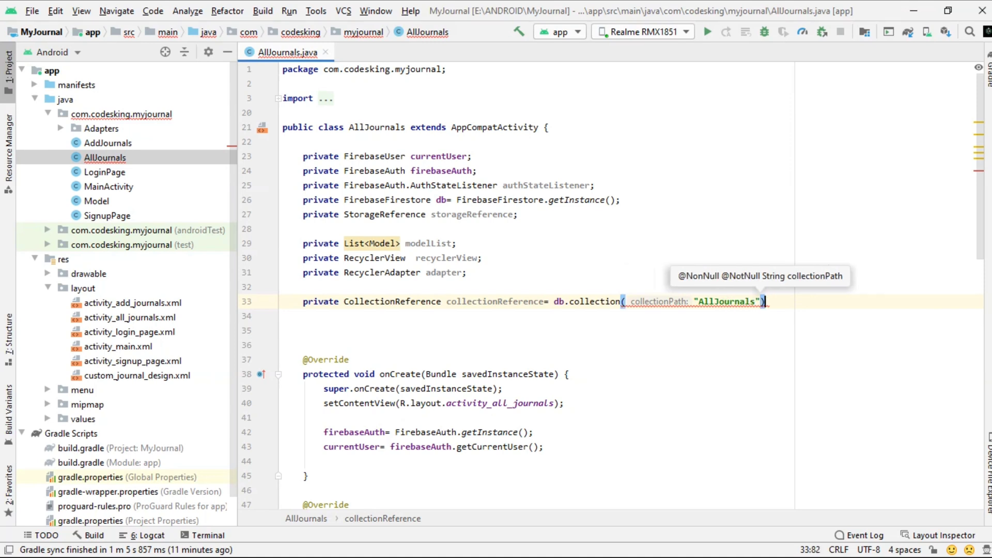
pyautogui.press('End')
pyautogui.write(';')
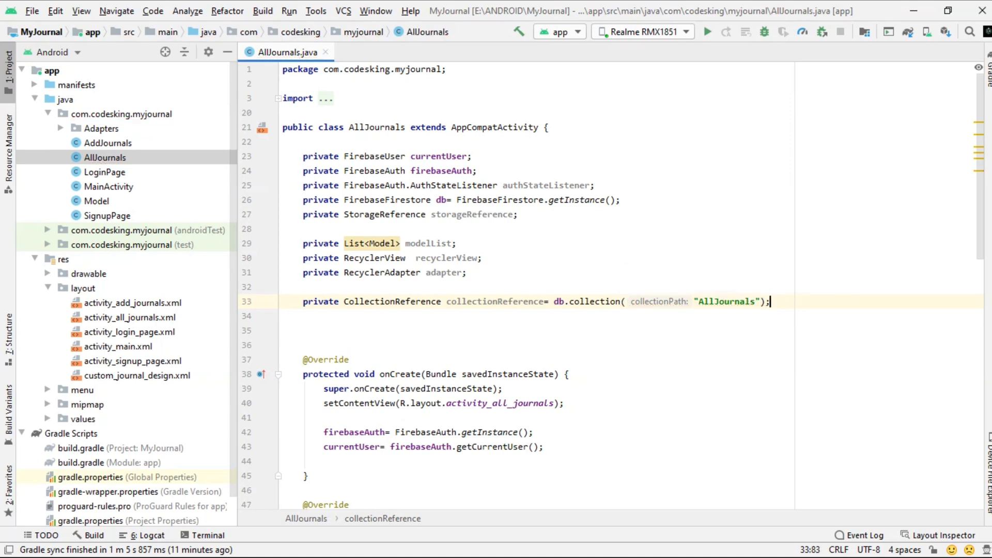
# - Start a private TextView noJornalYet field on the next line
pyautogui.press('Return')
pyautogui.write('priv')
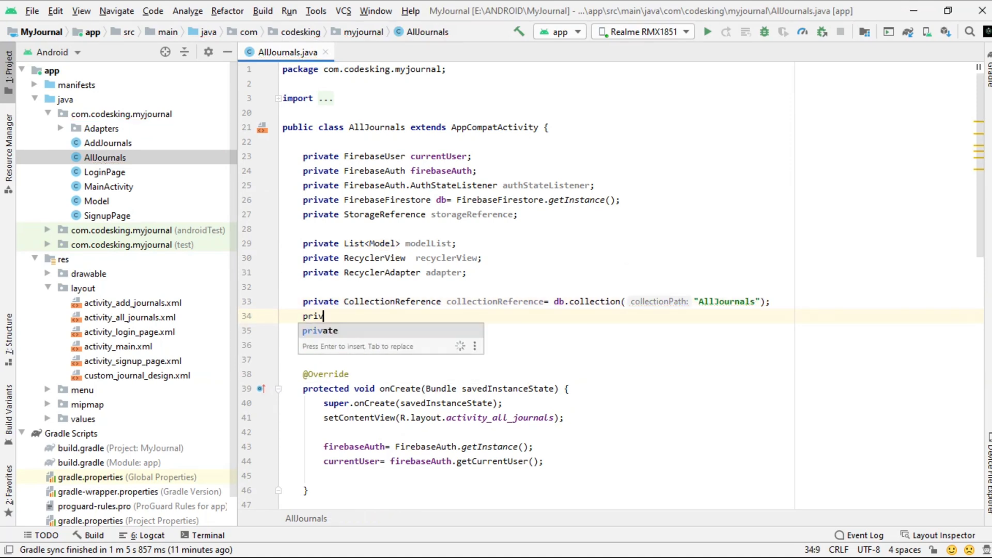
pyautogui.press('Tab')
pyautogui.write('Text')
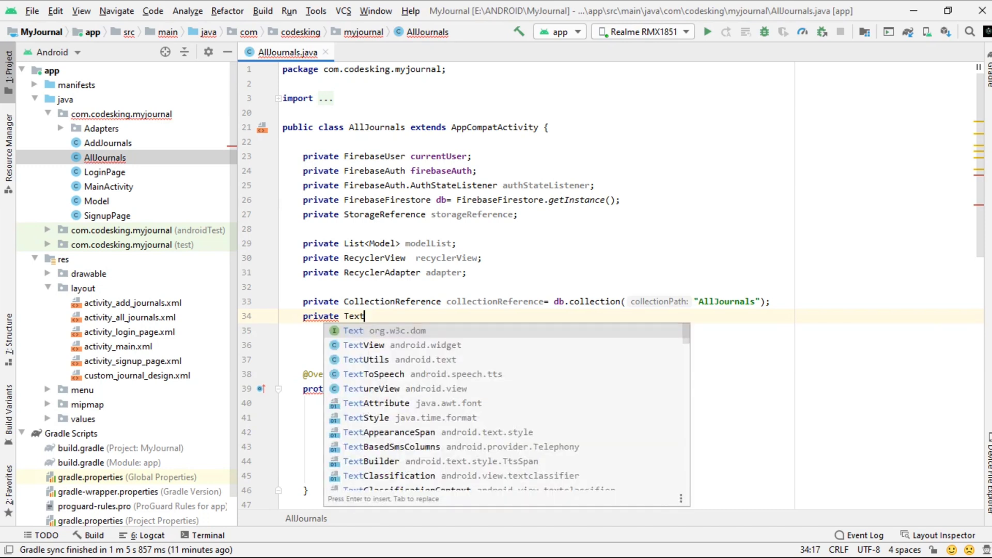
pyautogui.press('Down')
pyautogui.press('Return')
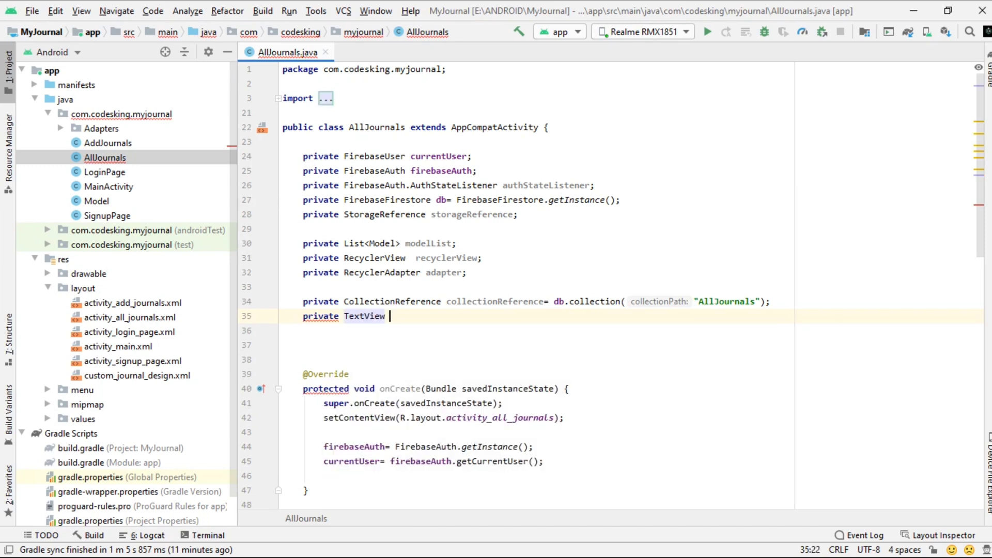
pyautogui.write('noJornalYe')
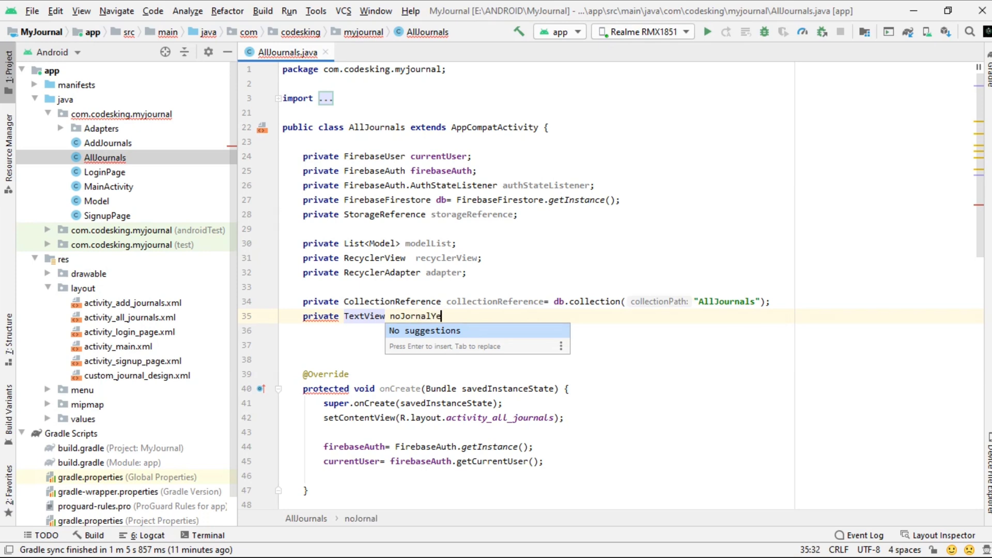
pyautogui.write('t;')
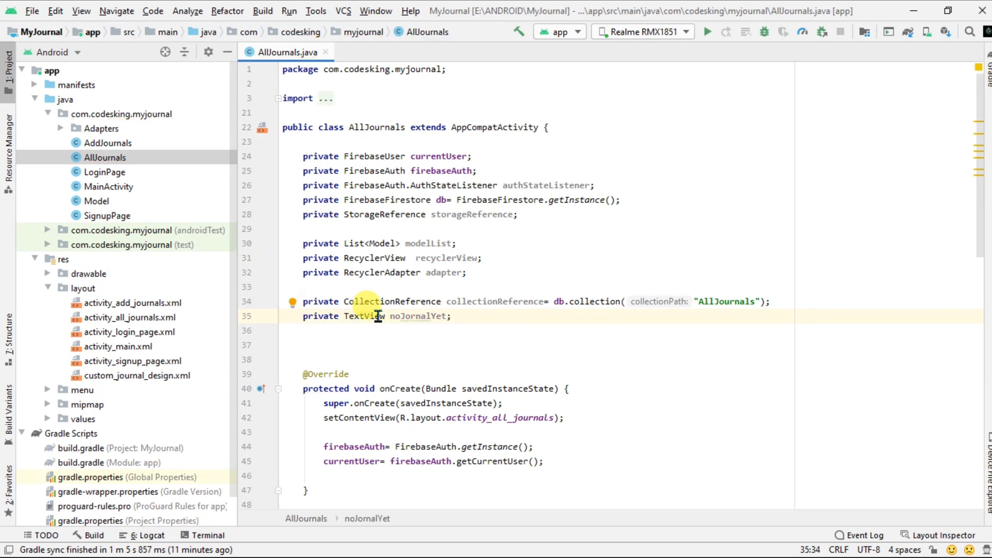
# - Rename the field to noJournalYet and bind it with findViewById(R.id.no_journal_yet)
pyautogui.click(412, 316)
pyautogui.write('u')
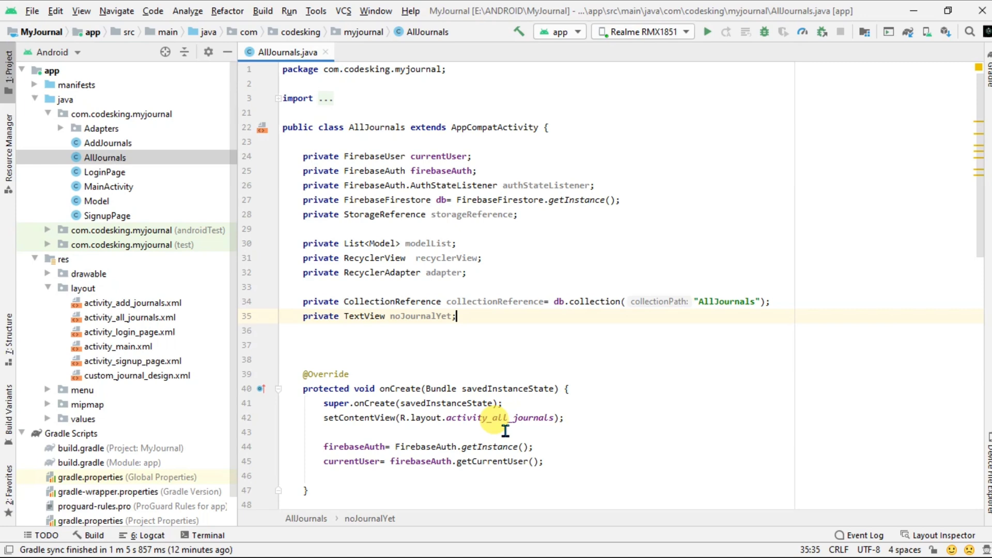
pyautogui.scroll(-2, 484, 334)
pyautogui.click(496, 415)
pyautogui.write('o')
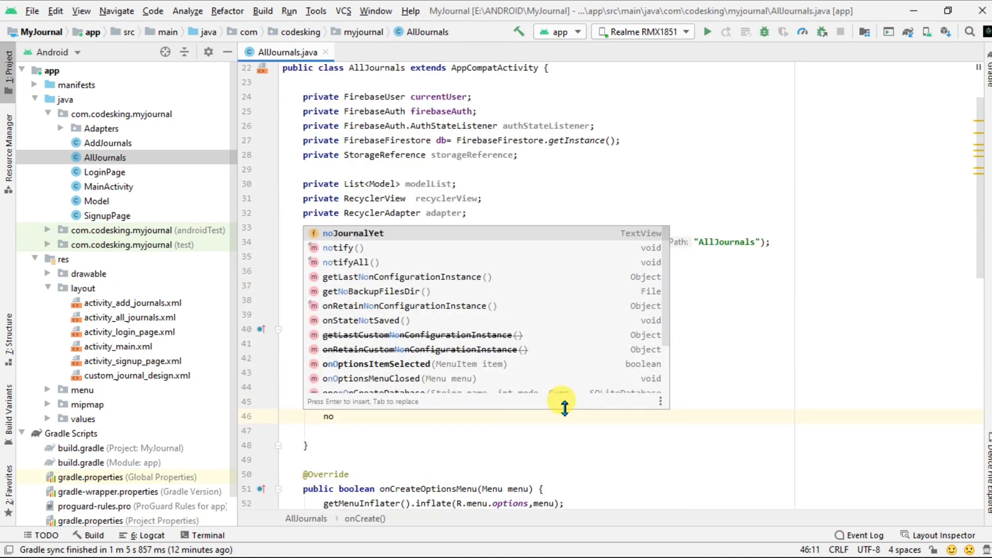
pyautogui.press('Return')
pyautogui.write('= find')
pyautogui.press('Return')
pyautogui.write('R.id')
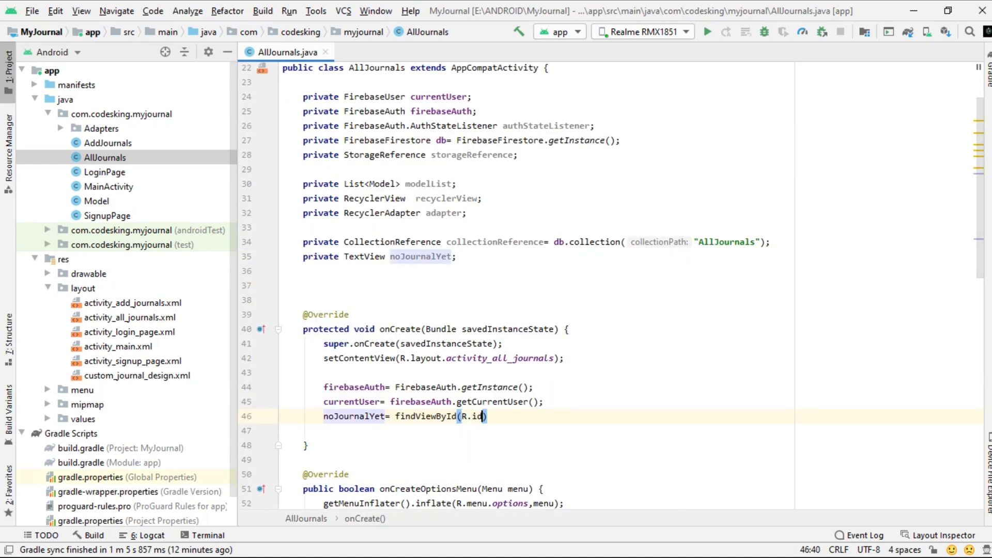
pyautogui.write('.')
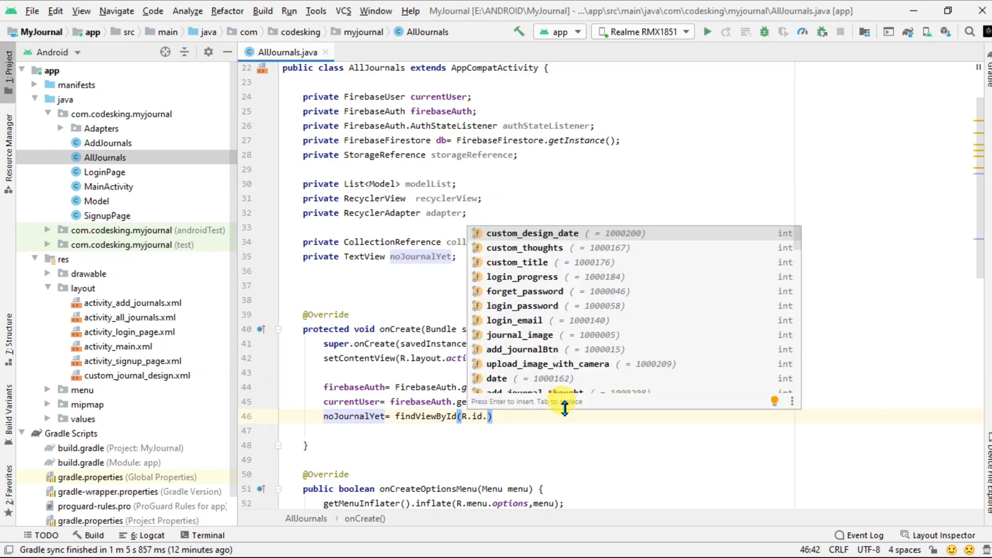
pyautogui.write('no')
pyautogui.press('Return')
pyautogui.write(';')
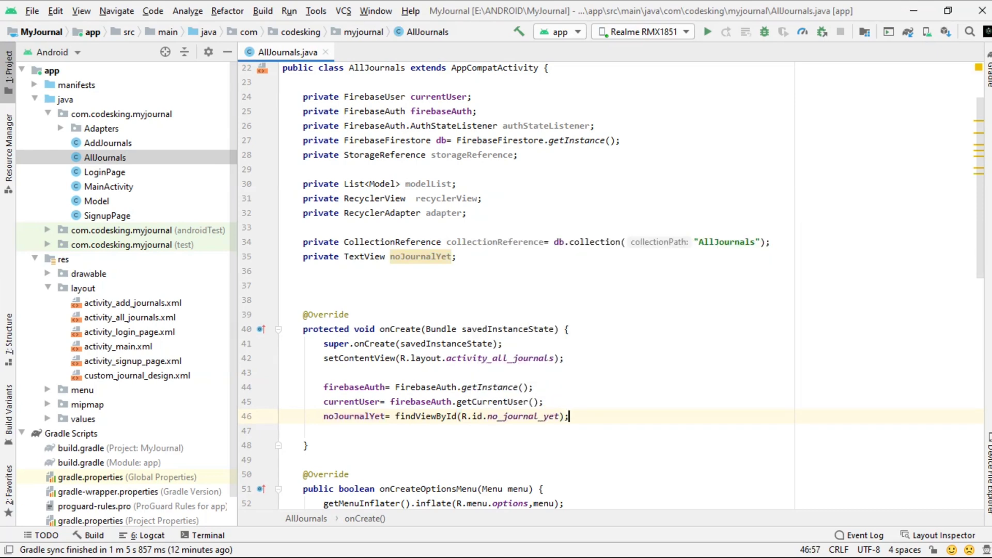
# - Initialize modelList = new ArrayList<>() after the getCurrentUser line
pyautogui.click(547, 402)
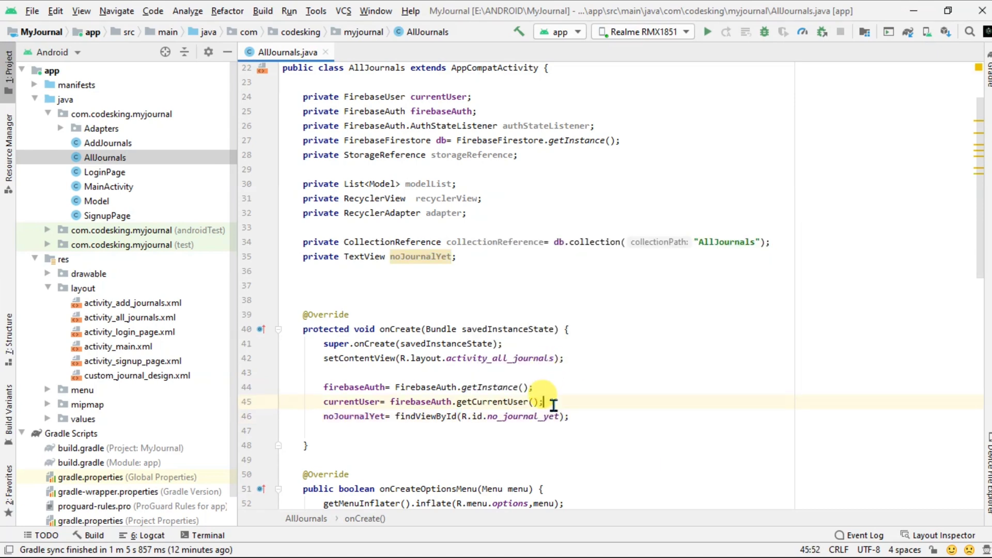
pyautogui.press('Return')
pyautogui.write('jo')
pyautogui.press('BackSpace')
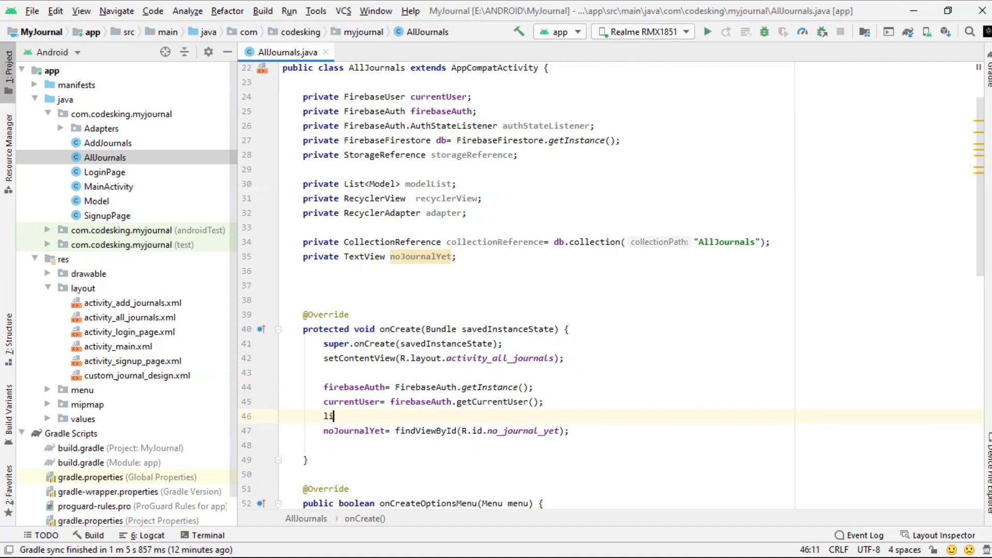
pyautogui.write('m')
pyautogui.press('Tab')
pyautogui.write('= ')
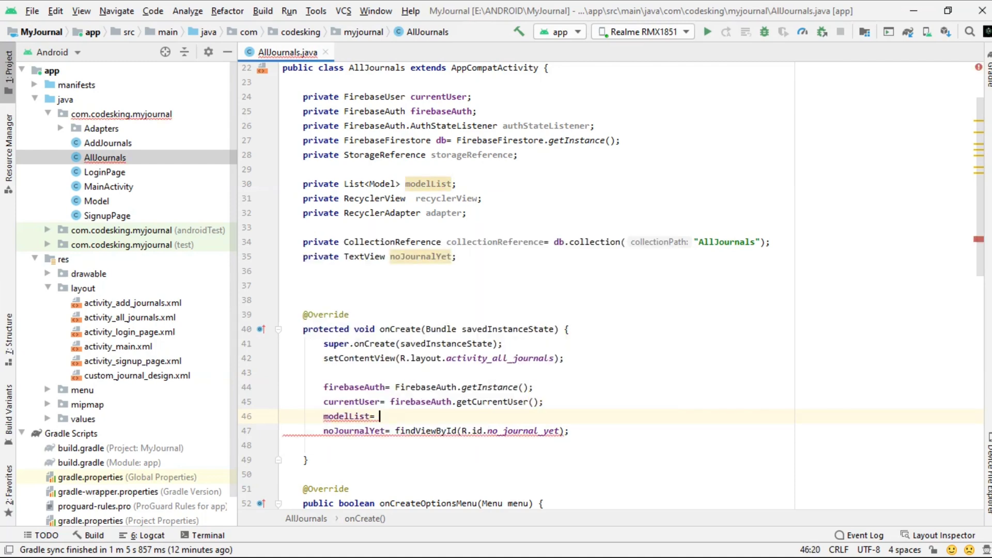
pyautogui.write('ew ')
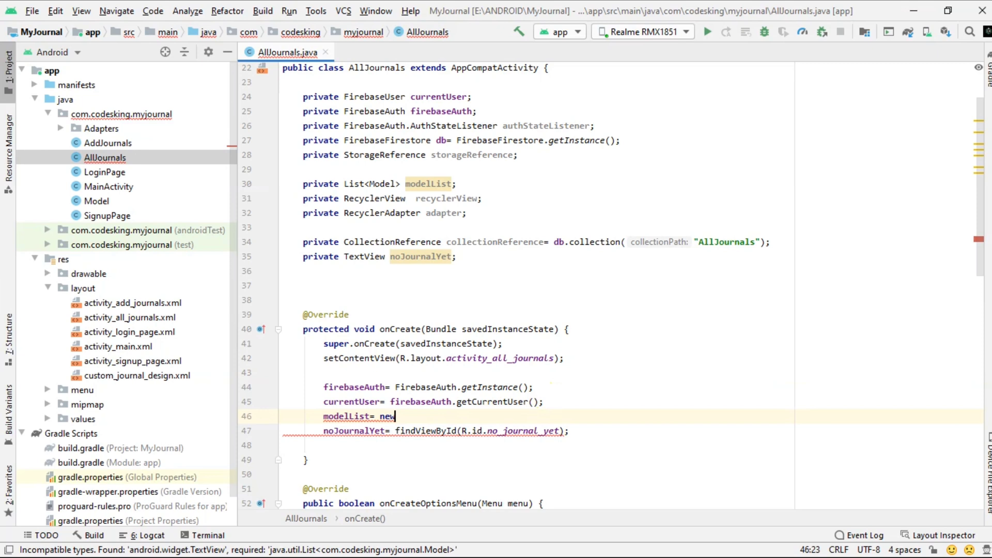
pyautogui.write('A')
pyautogui.press('Return')
pyautogui.write(';')
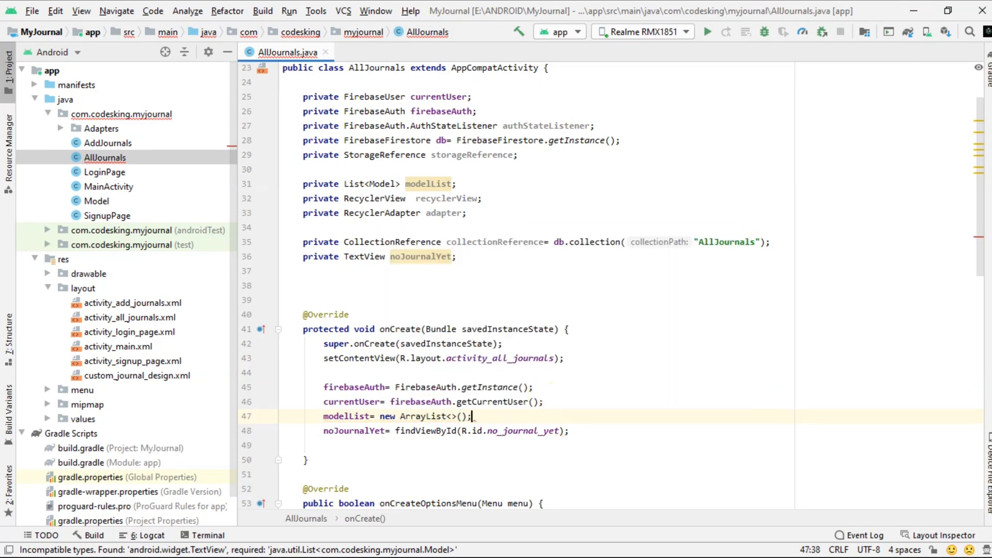
pyautogui.scroll(-3, 636, 419)
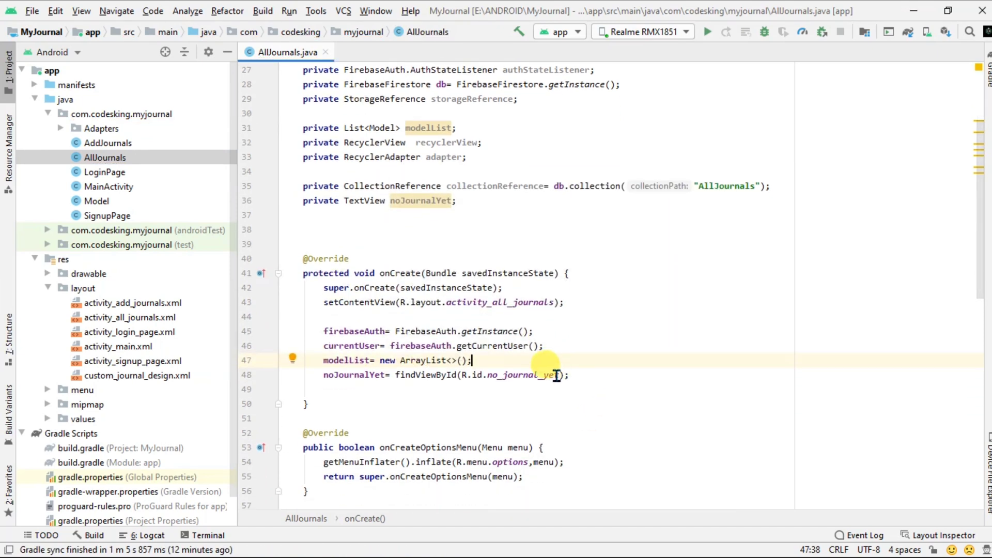
pyautogui.click(552, 346)
pyautogui.press('Return')
# - Bind recyclerView to R.id.recyclerview and give it a new LinearLayoutManager(this)
pyautogui.click(575, 390)
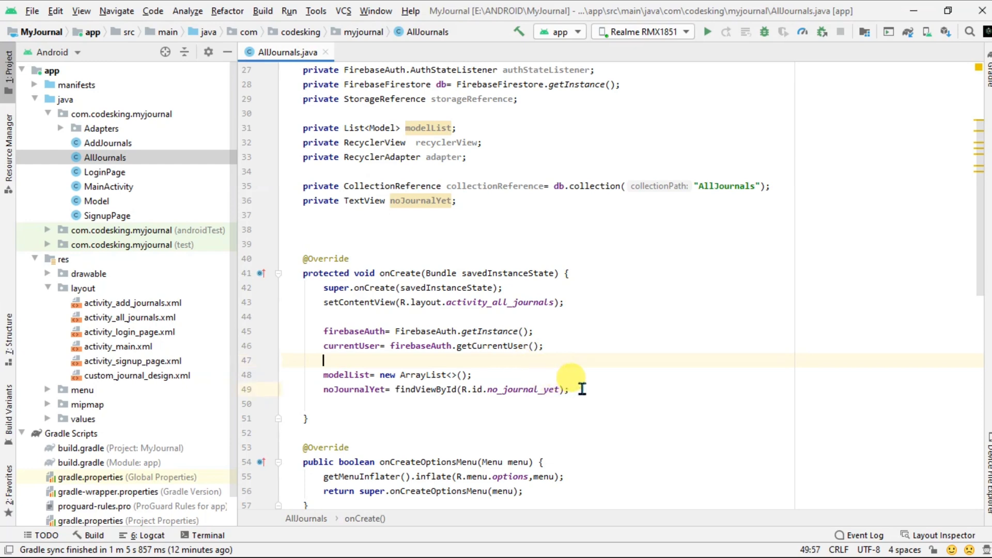
pyautogui.press('Return')
pyautogui.write('rec')
pyautogui.press('Return')
pyautogui.write('= find')
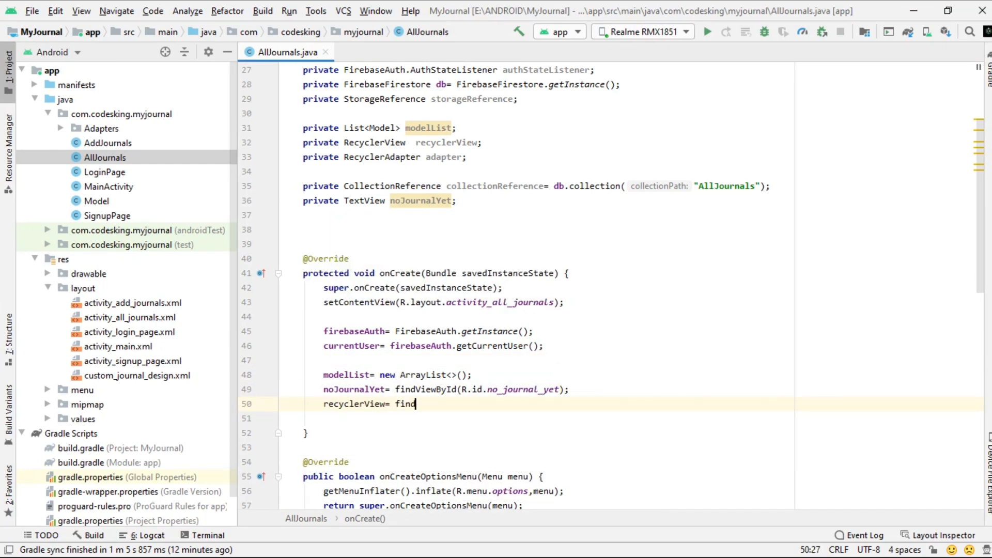
pyautogui.write('ViewById(R.id.rec')
pyautogui.press('Return')
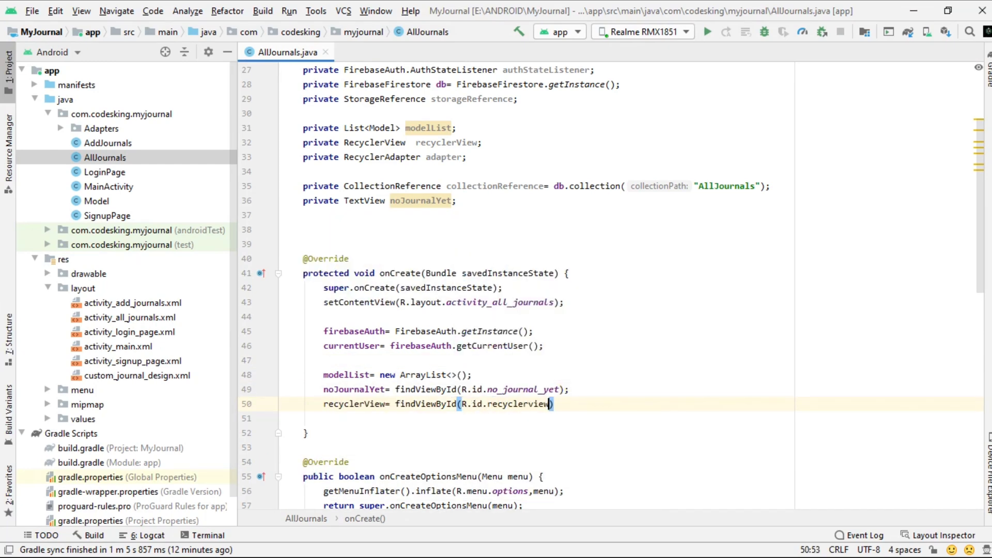
pyautogui.write(');')
pyautogui.press('Return')
pyautogui.press('Return')
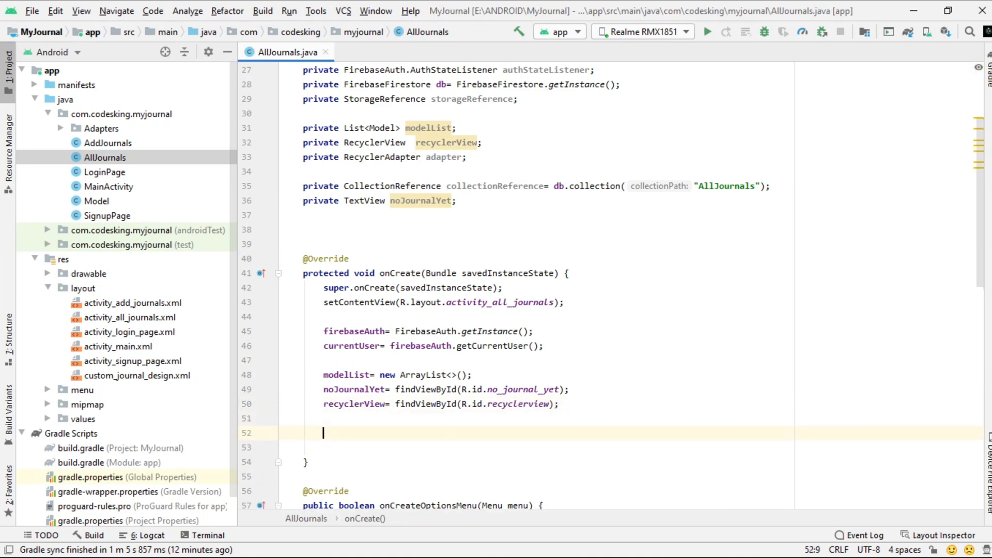
pyautogui.write('rec')
pyautogui.press('Return')
pyautogui.write('.set')
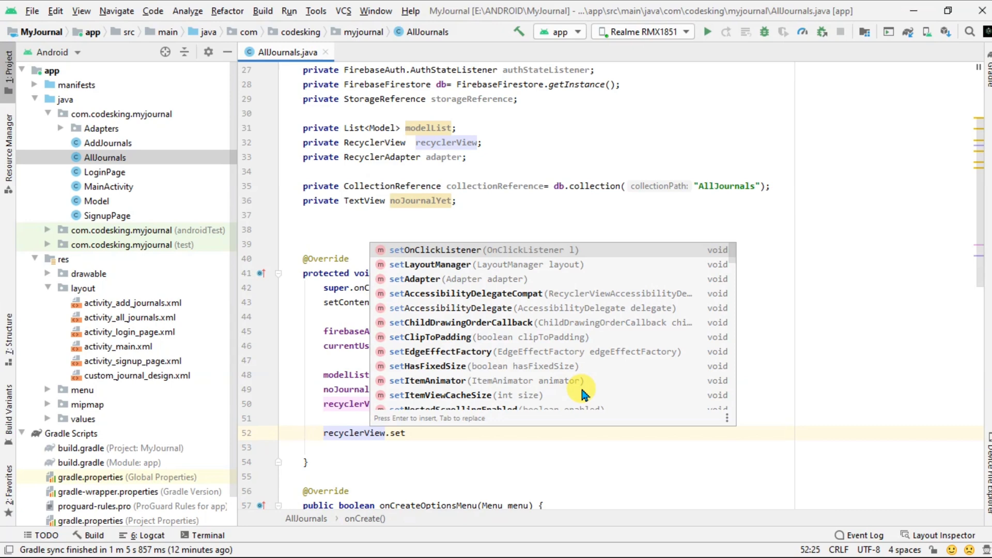
pyautogui.write('Lay')
pyautogui.press('Return')
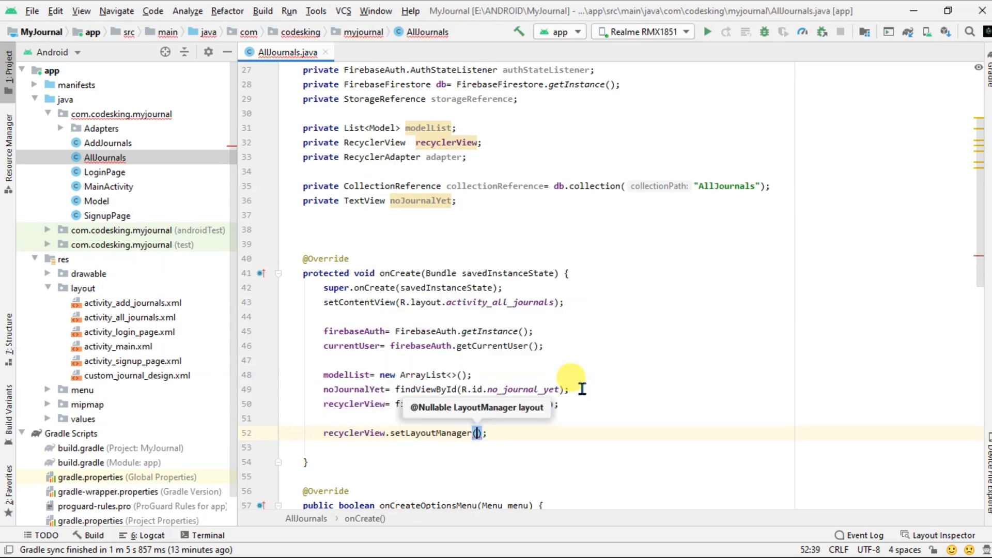
pyautogui.write('n')
pyautogui.write('L')
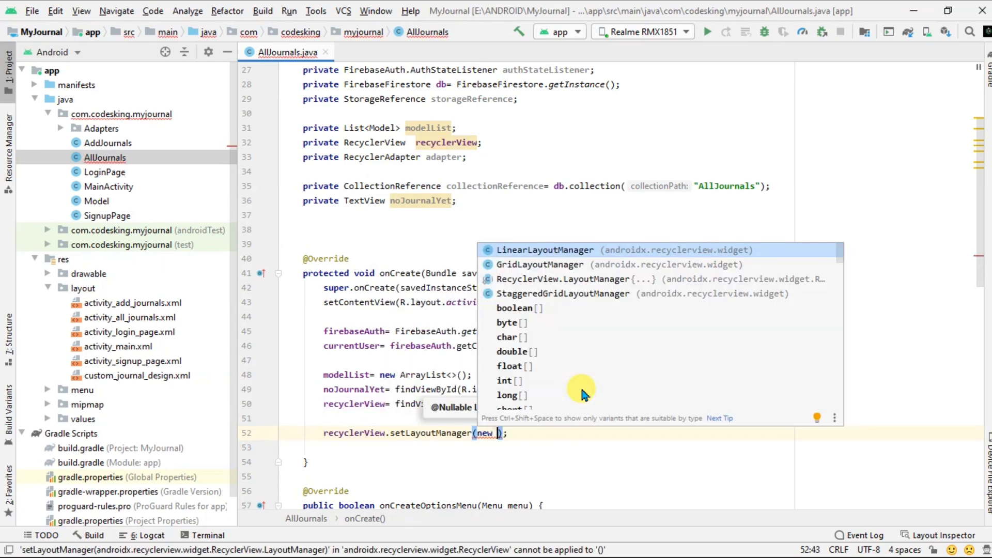
pyautogui.press('Return')
pyautogui.write('this')
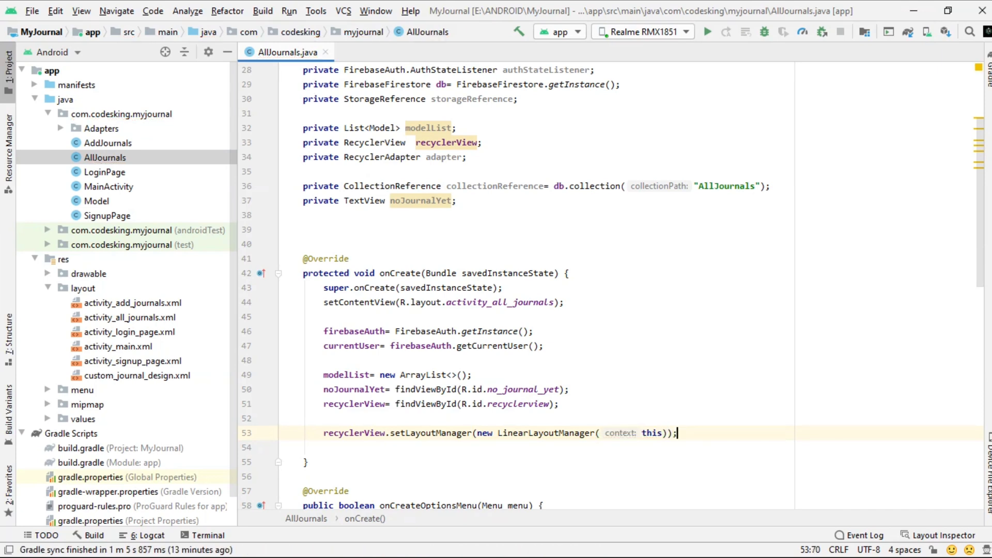
pyautogui.scroll(-2, 640, 403)
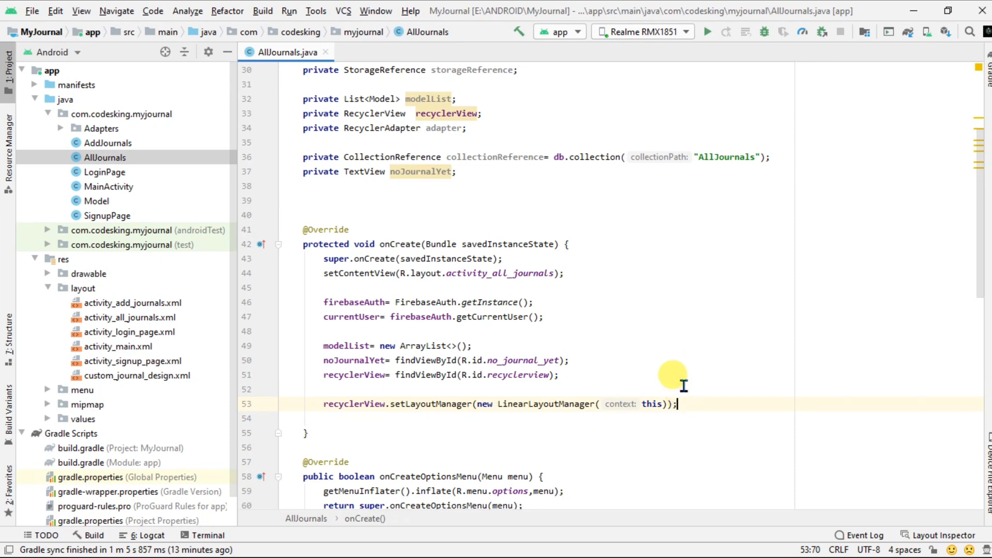
pyautogui.scroll(1, 682, 383)
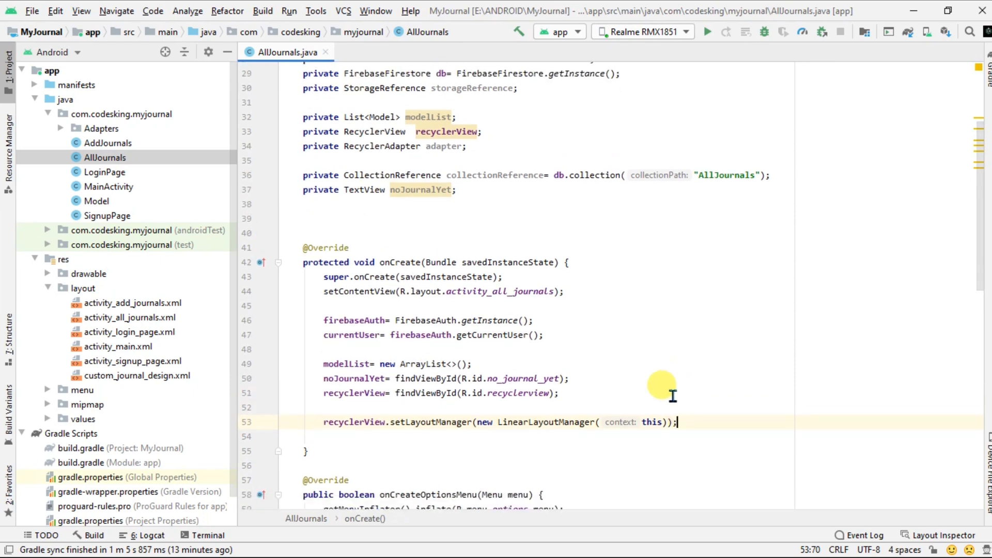
pyautogui.scroll(1, 672, 396)
pyautogui.scroll(-2, 673, 419)
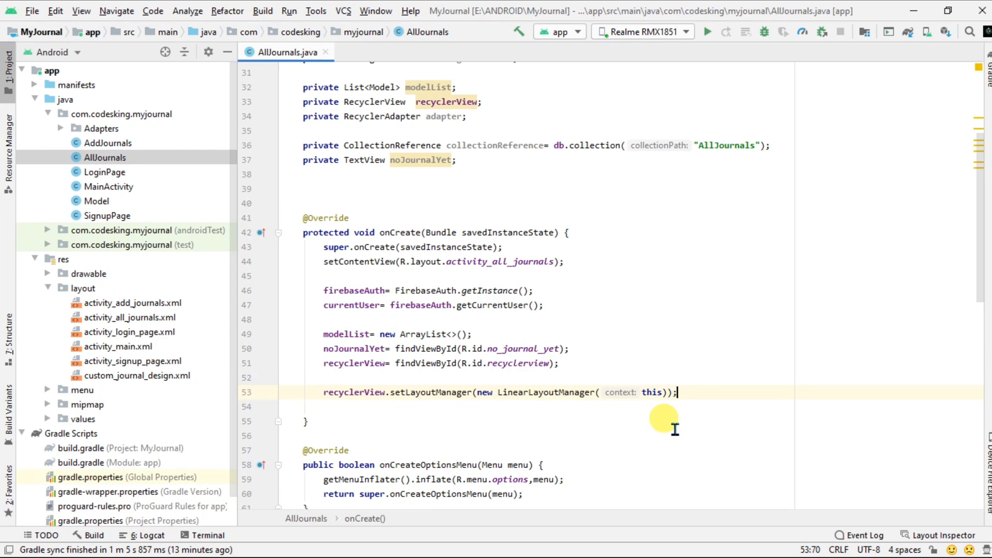
pyautogui.scroll(-10, 676, 429)
# - Generate an onStart override below onOptionsItemSelected, with its brace on its own line
pyautogui.click(358, 421)
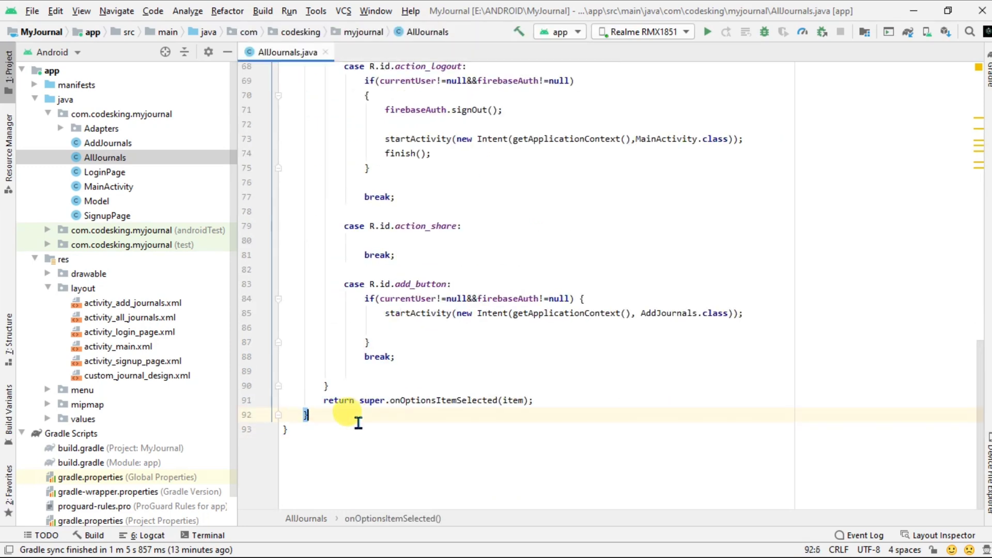
pyautogui.press('Return')
pyautogui.press('Return')
pyautogui.write('d')
pyautogui.write('a')
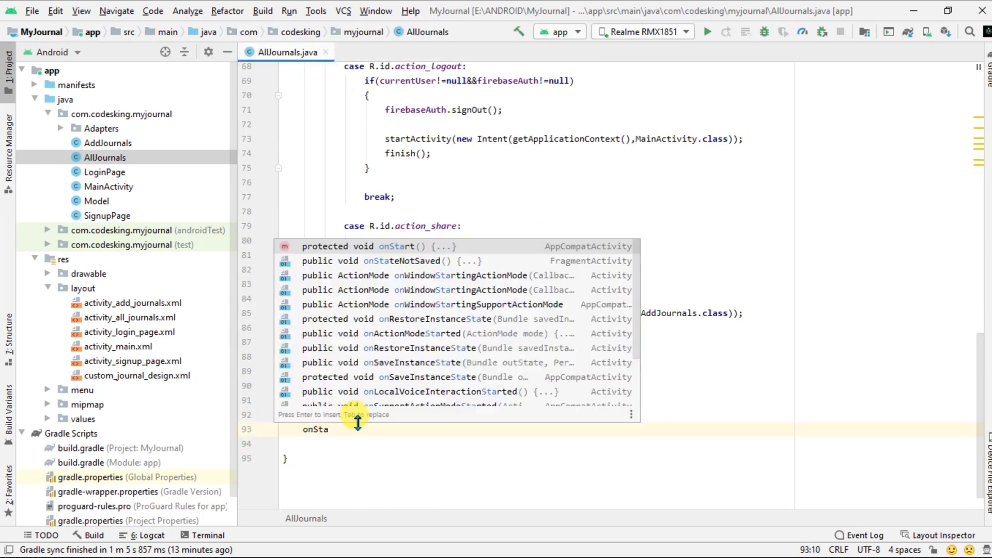
pyautogui.press('Return')
pyautogui.click(427, 444)
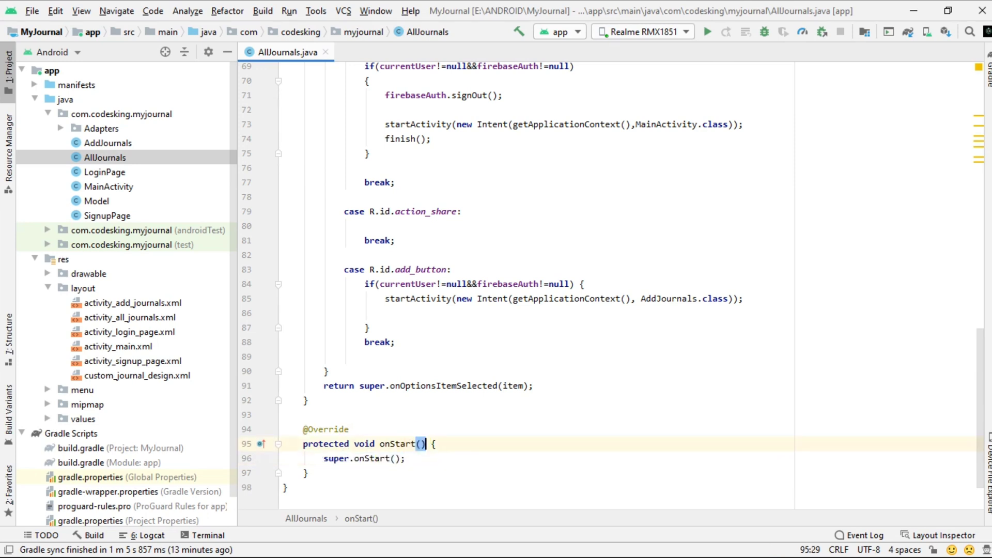
pyautogui.press('Return')
pyautogui.click(411, 473)
# - Inside onStart, query collectionReference.whereEqualTo("userId", currentUser)
pyautogui.press('Return')
pyautogui.press('Return')
pyautogui.write('col')
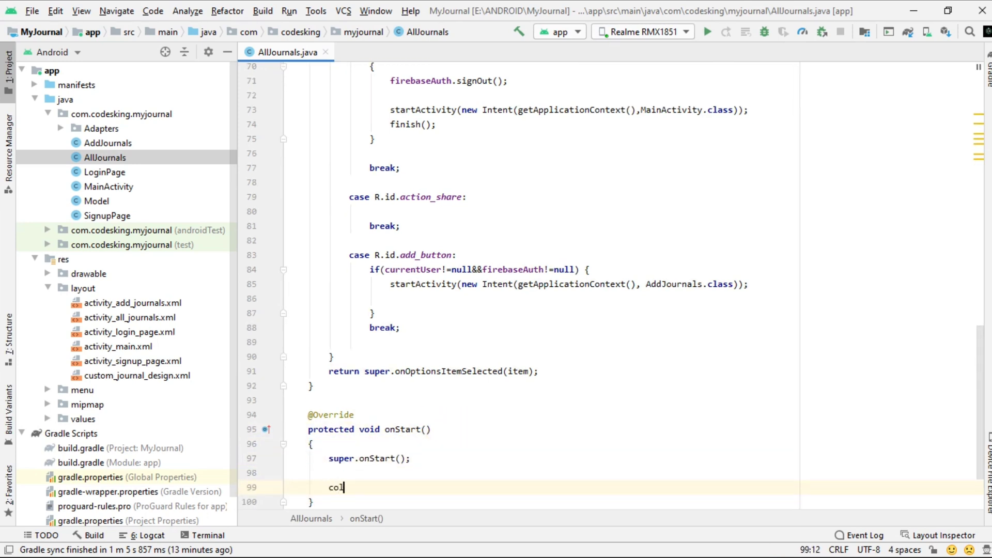
pyautogui.press('Return')
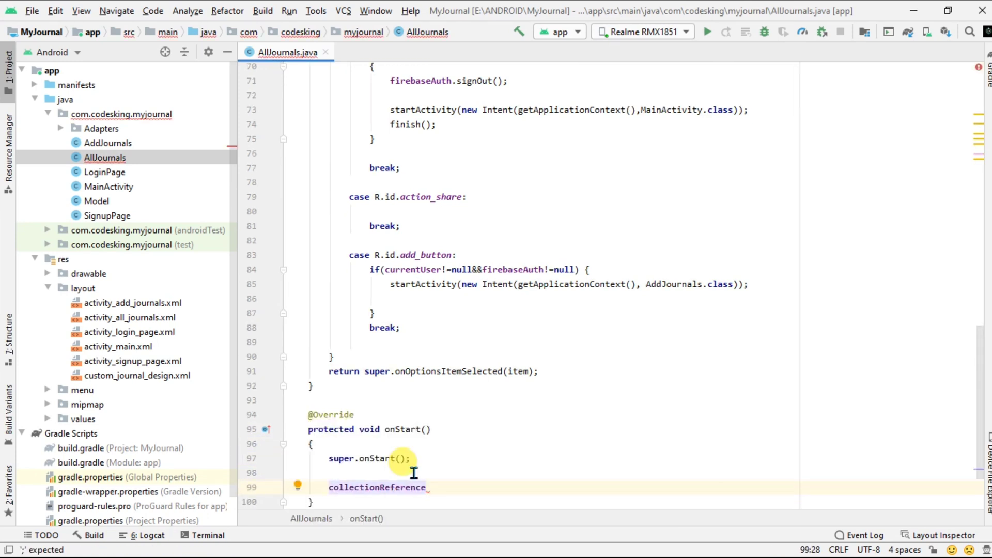
pyautogui.write('.whe')
pyautogui.press('Return')
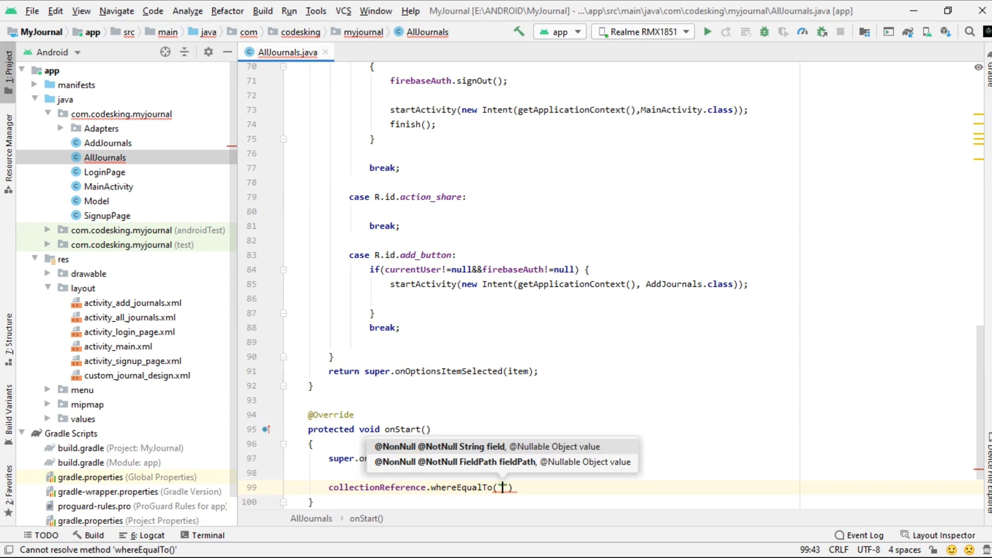
pyautogui.write('"userId"')
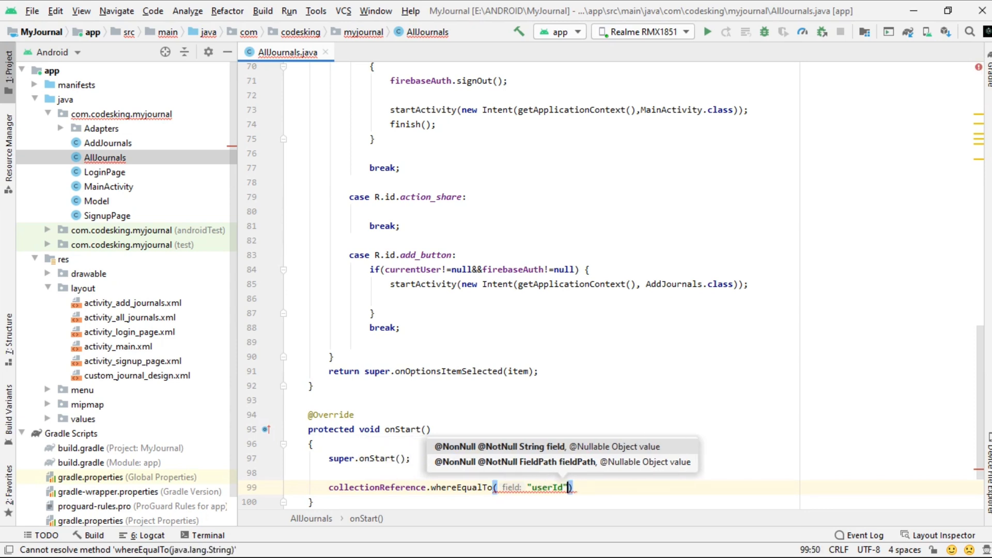
pyautogui.write(',')
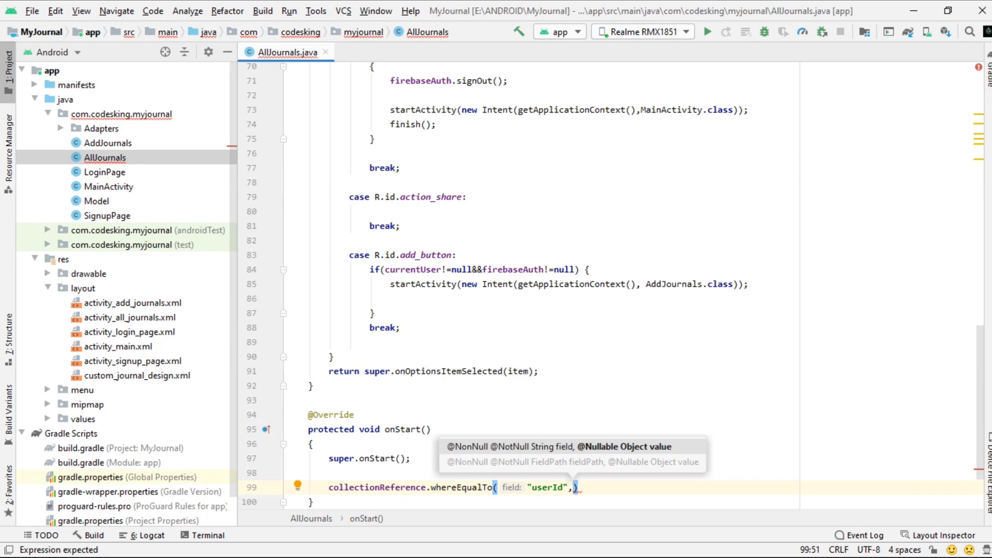
pyautogui.write('cu')
pyautogui.press('Return')
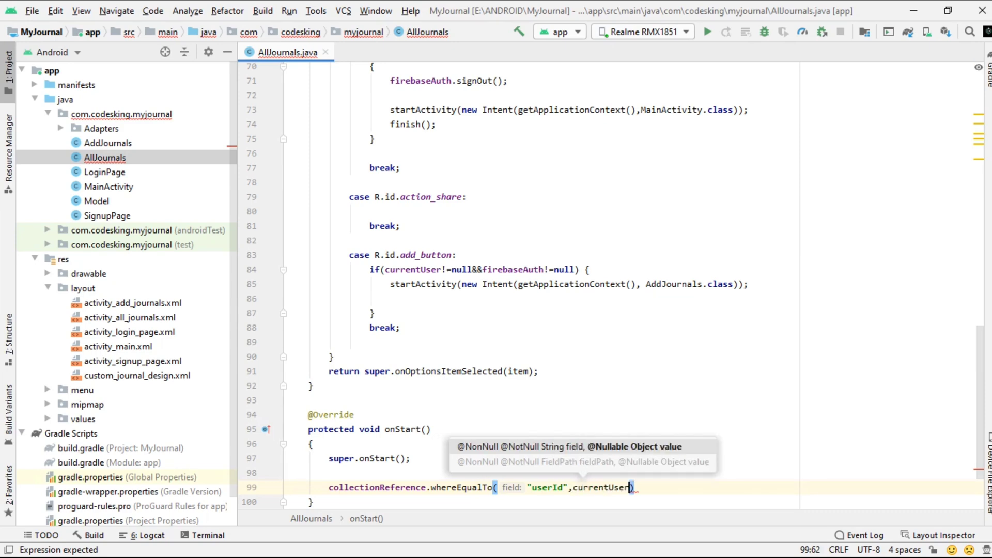
pyautogui.press('End')
pyautogui.write(';')
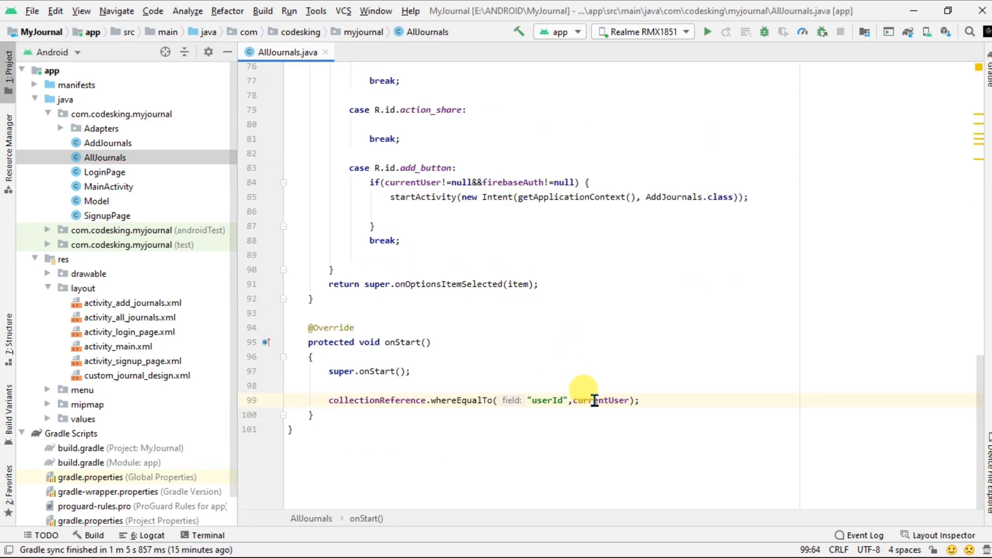
pyautogui.click(595, 400)
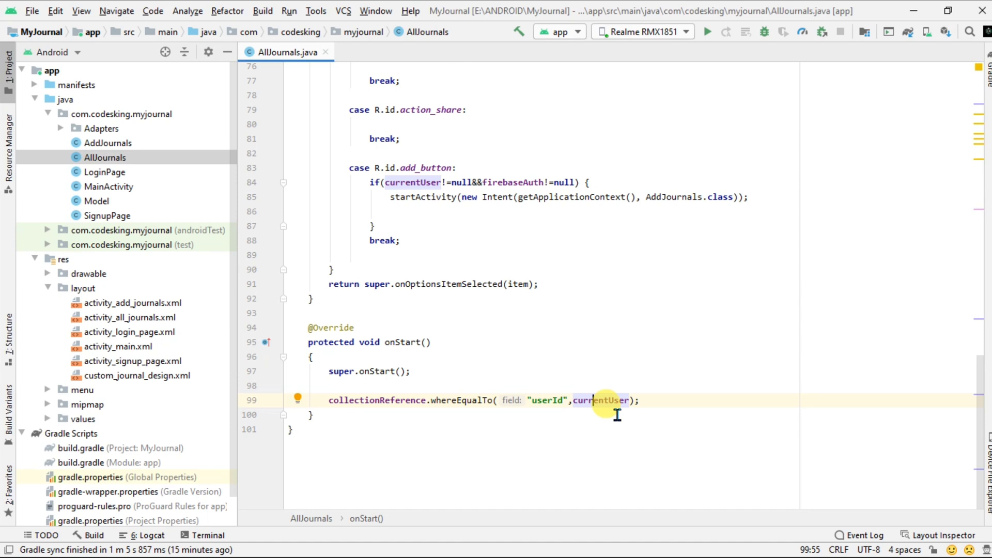
# - Append get() and an anonymous OnSuccessListener to the userId query
pyautogui.click(632, 401)
pyautogui.write('.')
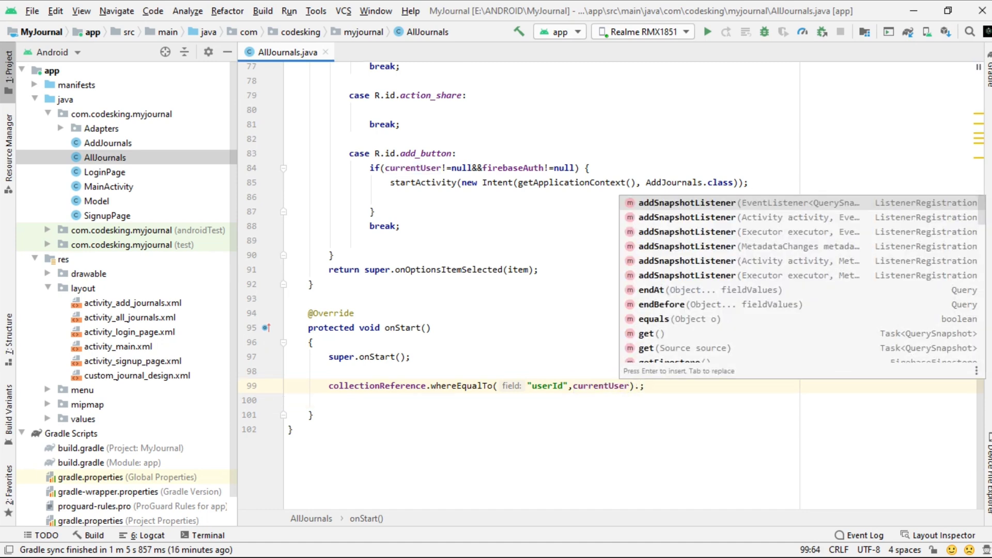
pyautogui.write('get')
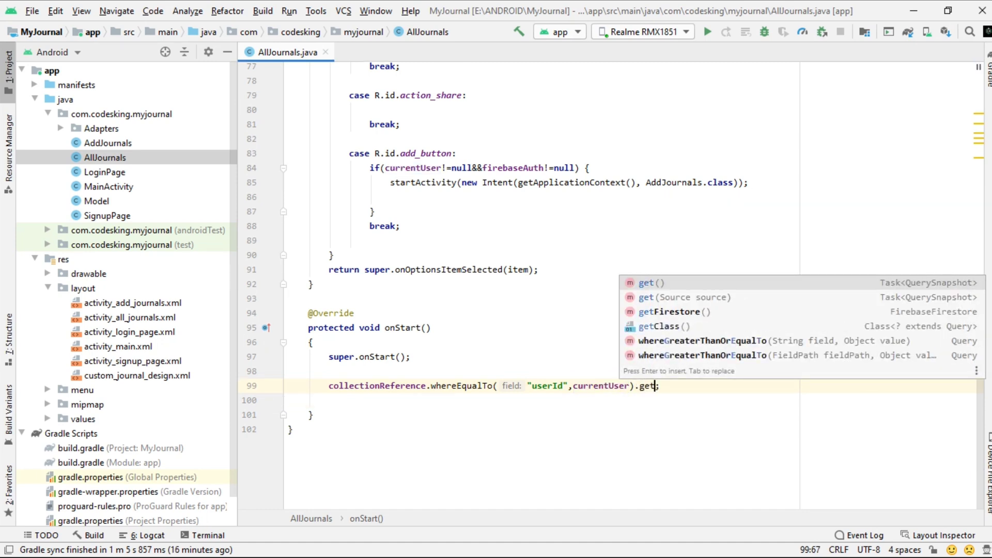
pyautogui.press('Return')
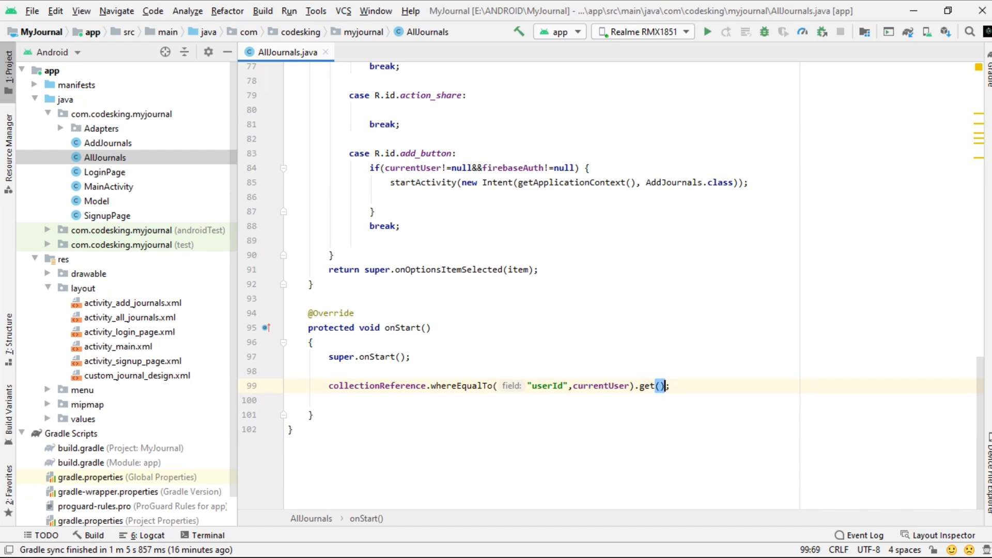
pyautogui.write('.add')
pyautogui.press('Down')
pyautogui.press('Down')
pyautogui.press('Down')
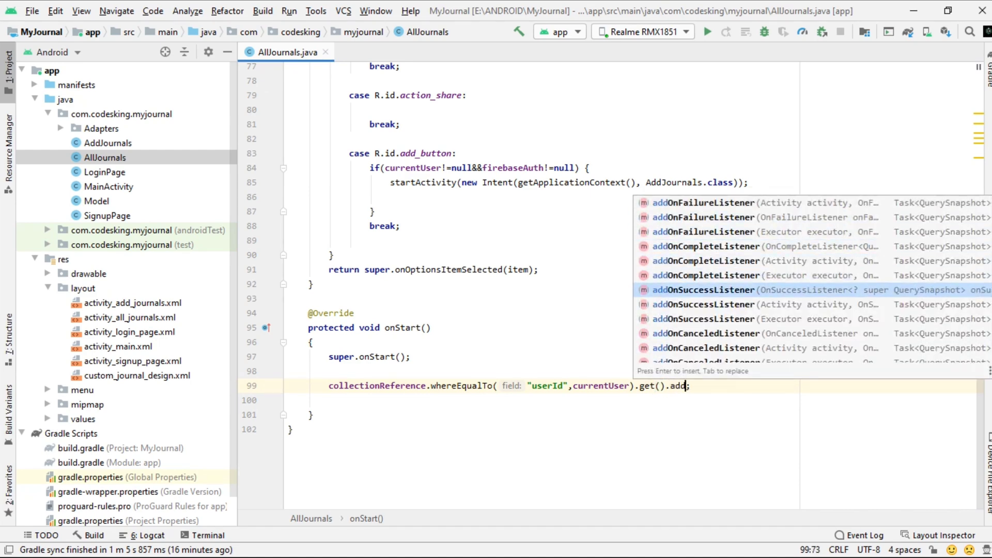
pyautogui.press('Return')
pyautogui.write('new')
pyautogui.press('Return')
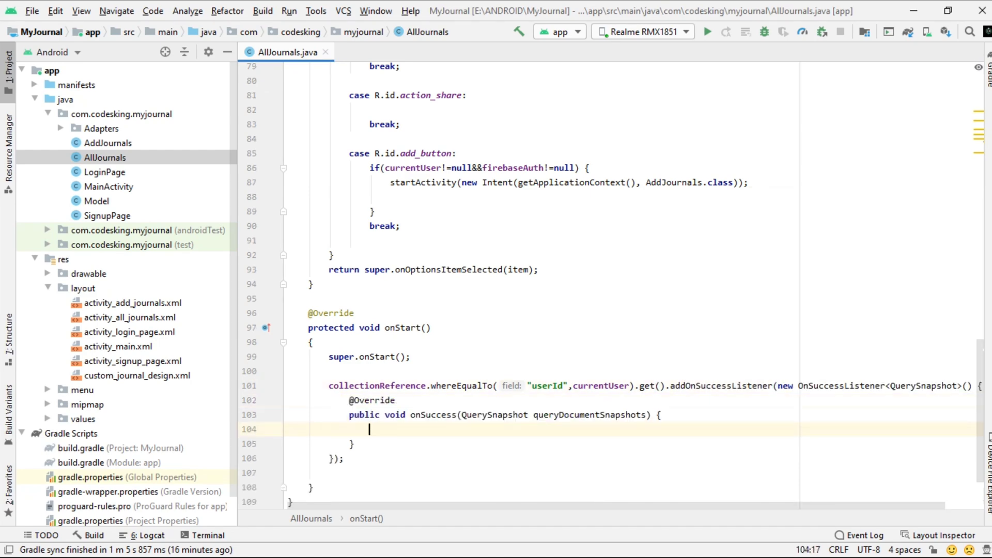
pyautogui.write('.')
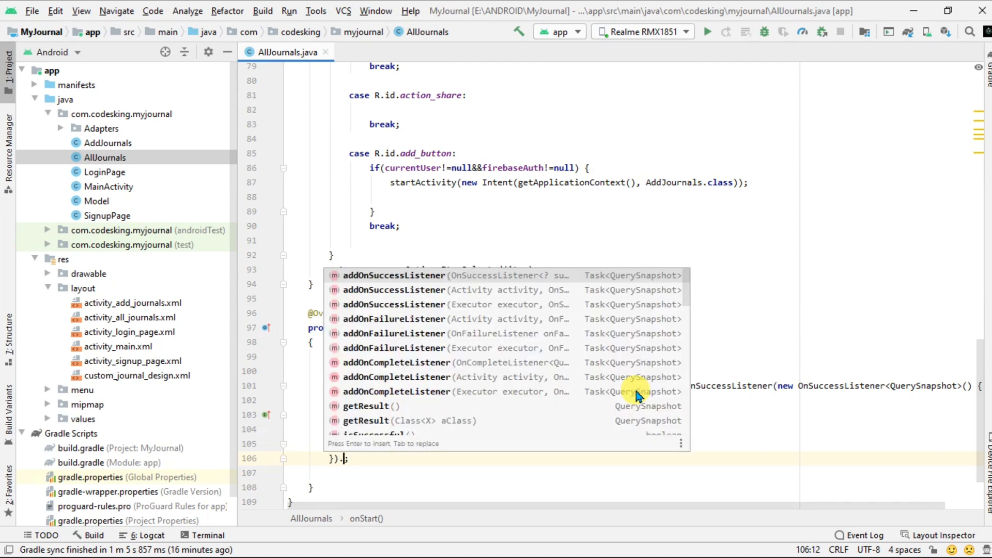
# - Chain an OnFailureListener with a generated onFailure body, brace on its own line
pyautogui.press('Down')
pyautogui.press('Down')
pyautogui.press('Return')
pyautogui.write('new')
pyautogui.hotkey('ctrl', 'space')
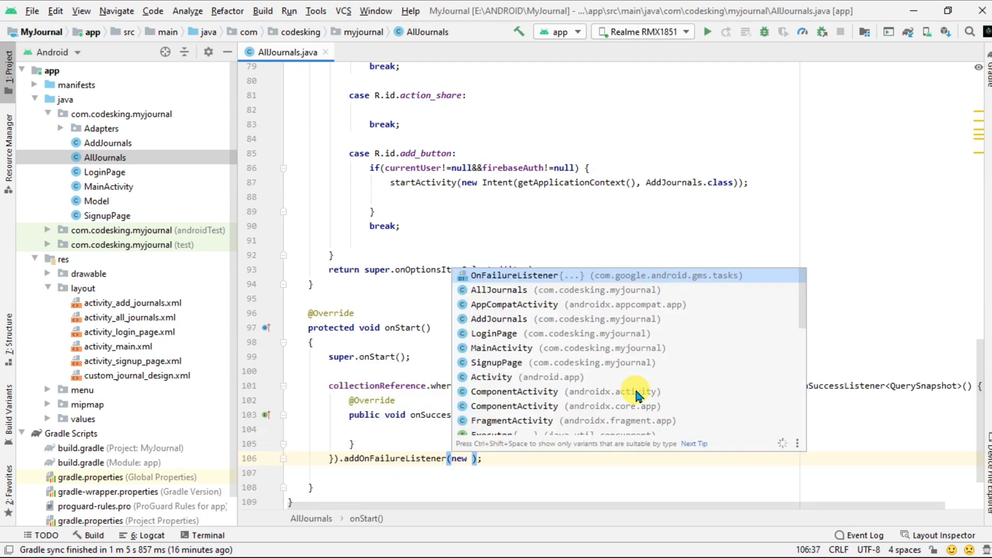
pyautogui.press('Return')
pyautogui.scroll(-3, 643, 418)
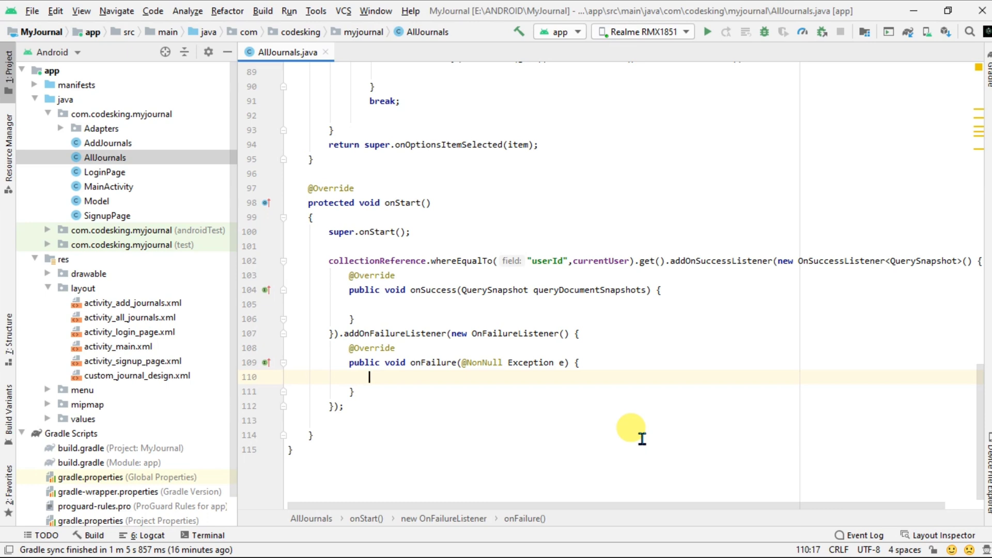
pyautogui.click(574, 363)
pyautogui.press('Return')
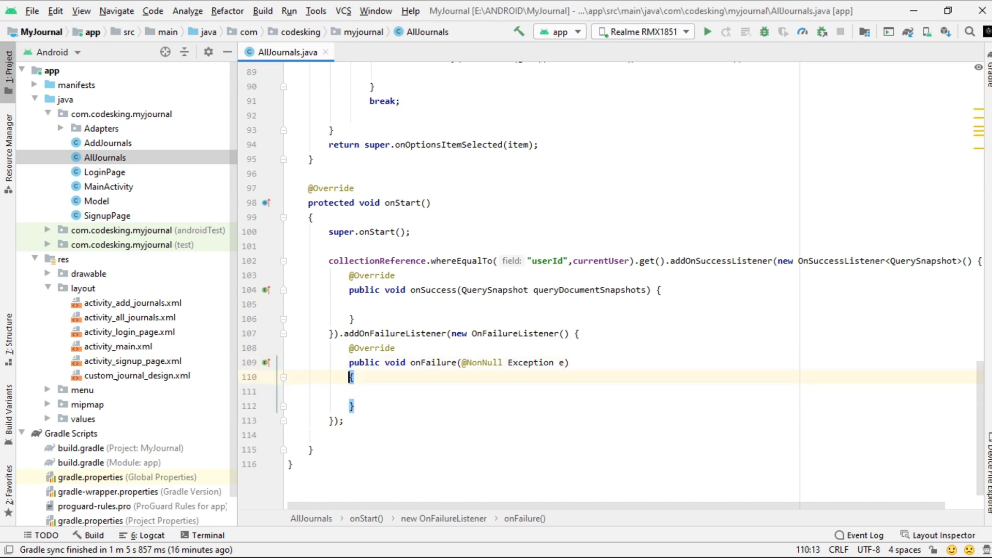
pyautogui.scroll(2, 671, 269)
# - Add an if/else on queryDocumentSnapshots.isEmpty() inside onSuccess
pyautogui.click(657, 348)
pyautogui.press('Return')
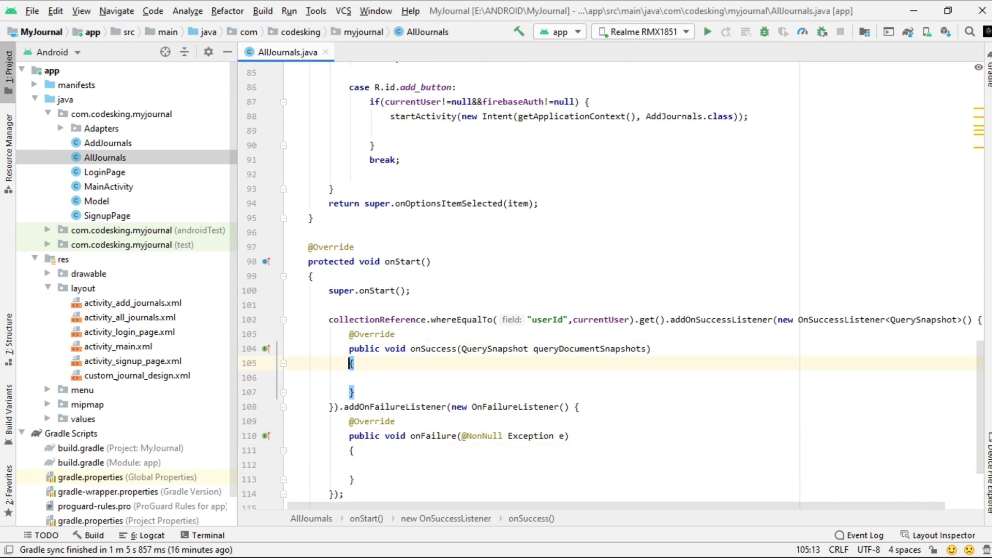
pyautogui.press('Return')
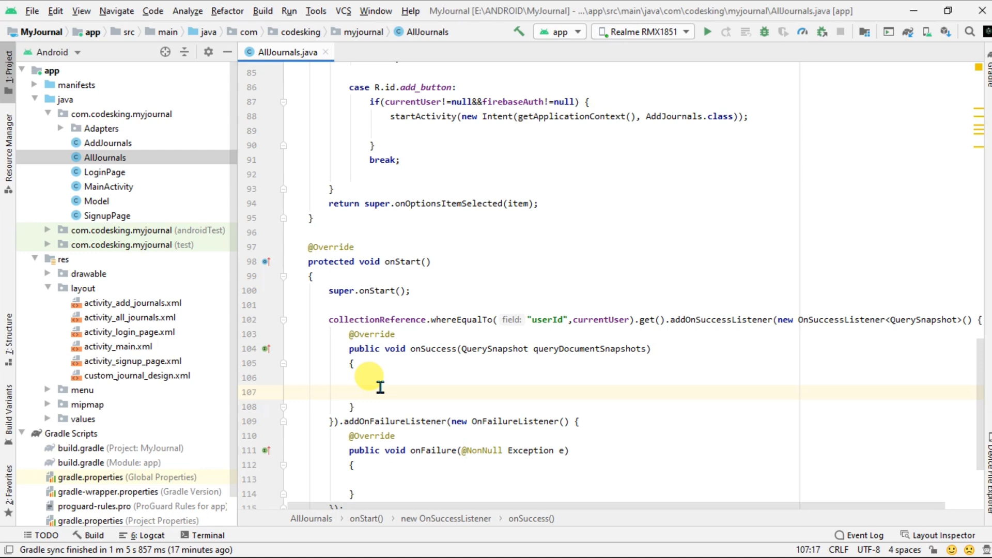
pyautogui.write('f')
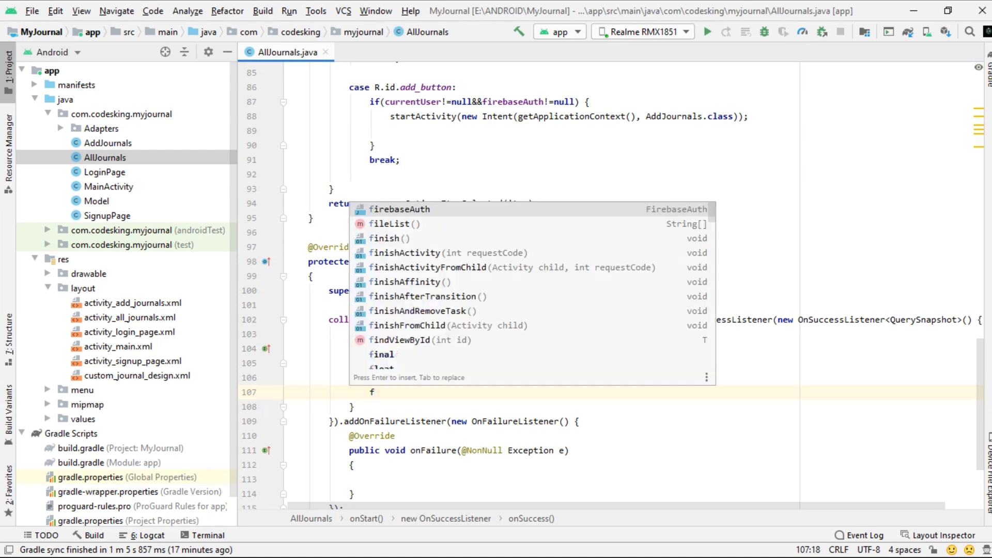
pyautogui.press('BackSpace')
pyautogui.write('qu')
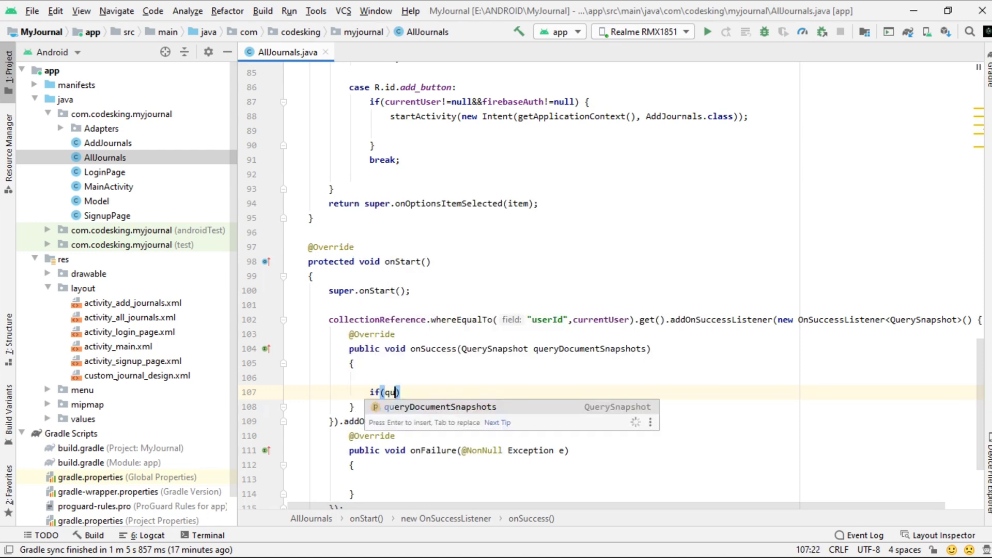
pyautogui.press('Return')
pyautogui.write('.is')
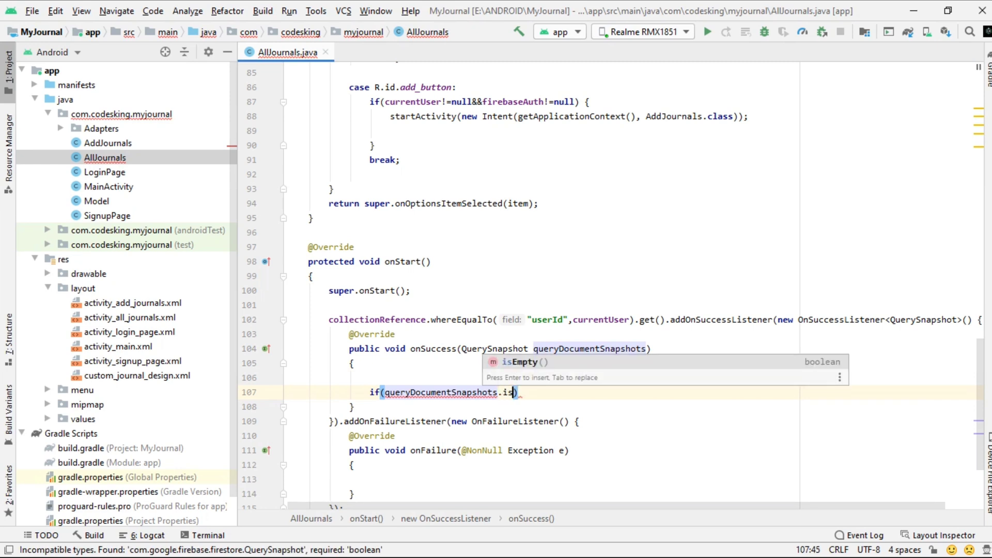
pyautogui.press('Return')
pyautogui.press('End')
pyautogui.press('Return')
pyautogui.write('{')
pyautogui.press('Return')
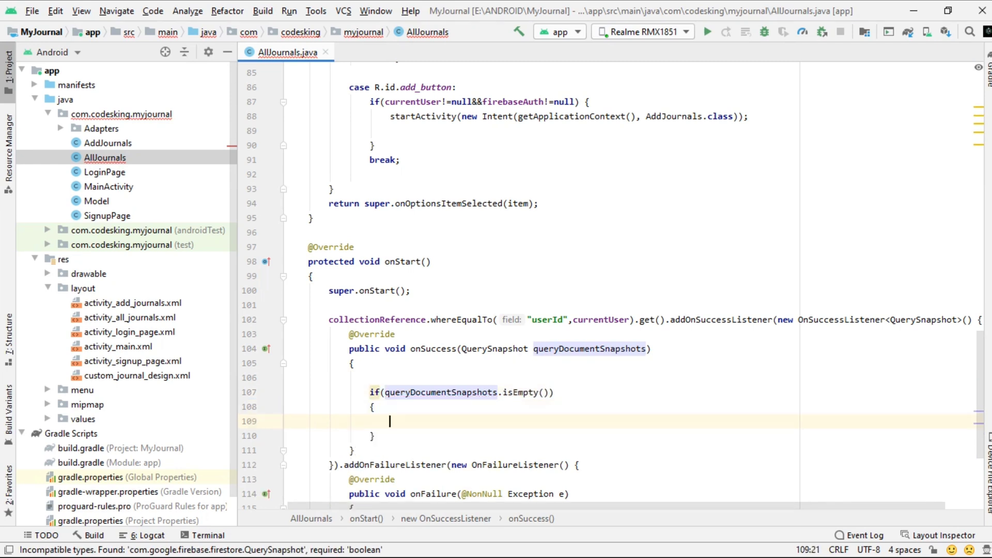
pyautogui.press('Return')
pyautogui.write('else {')
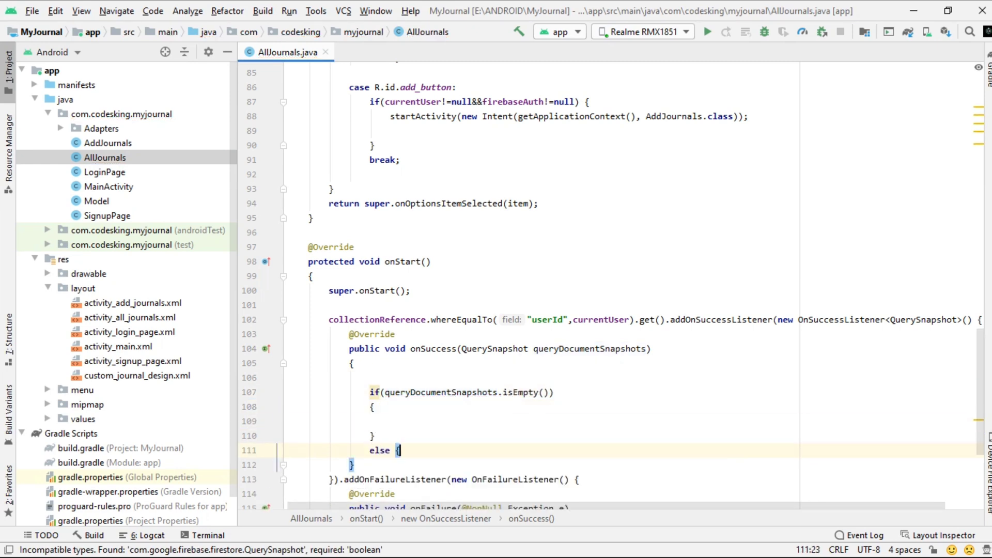
pyautogui.press('Return')
# - Inside the if block, loop over each QueryDocumentSnapshot snapshot in queryDocumentSnapshots
pyautogui.click(399, 421)
pyautogui.write('for(')
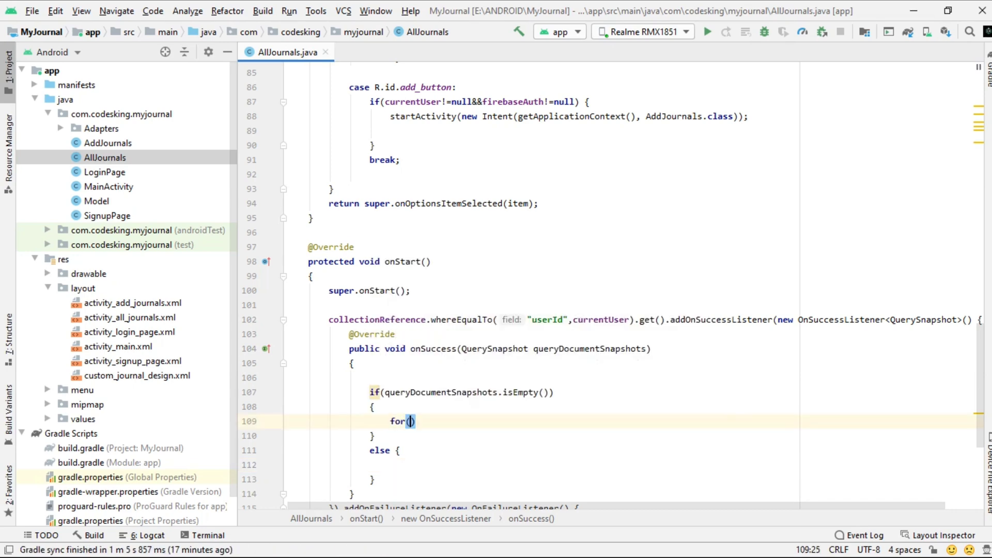
pyautogui.write('Quer')
pyautogui.press('Return')
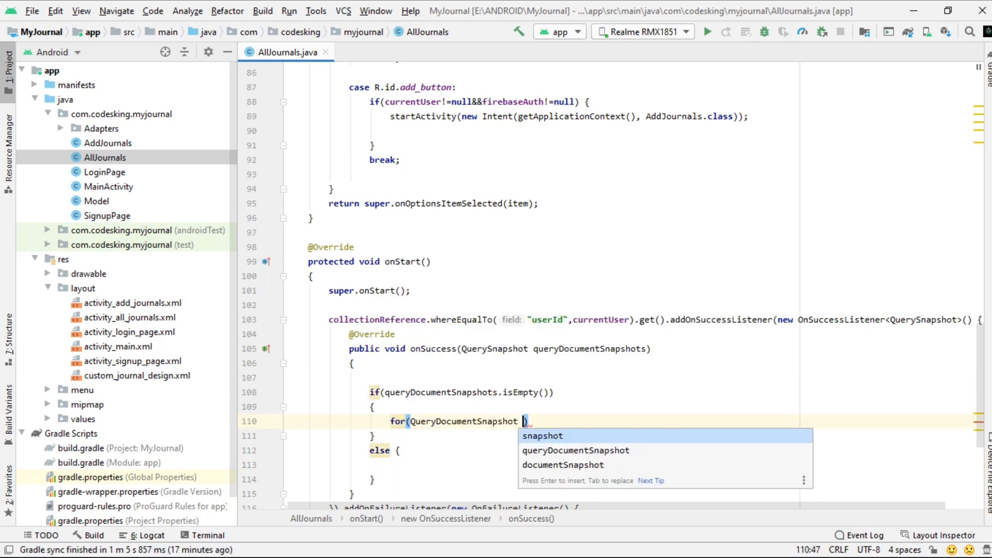
pyautogui.press('Return')
pyautogui.write(':que')
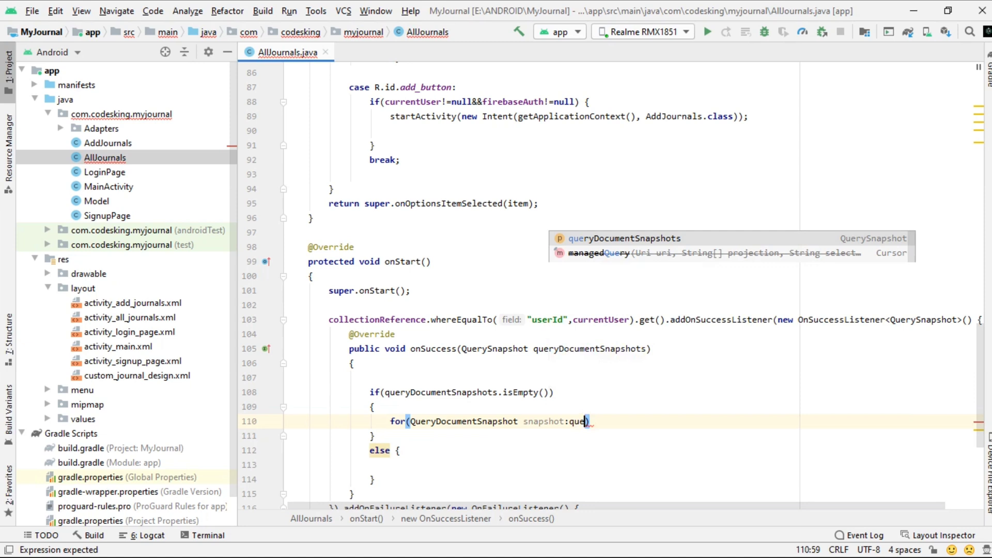
pyautogui.press('Return')
pyautogui.press('End')
pyautogui.press('Return')
pyautogui.write('{')
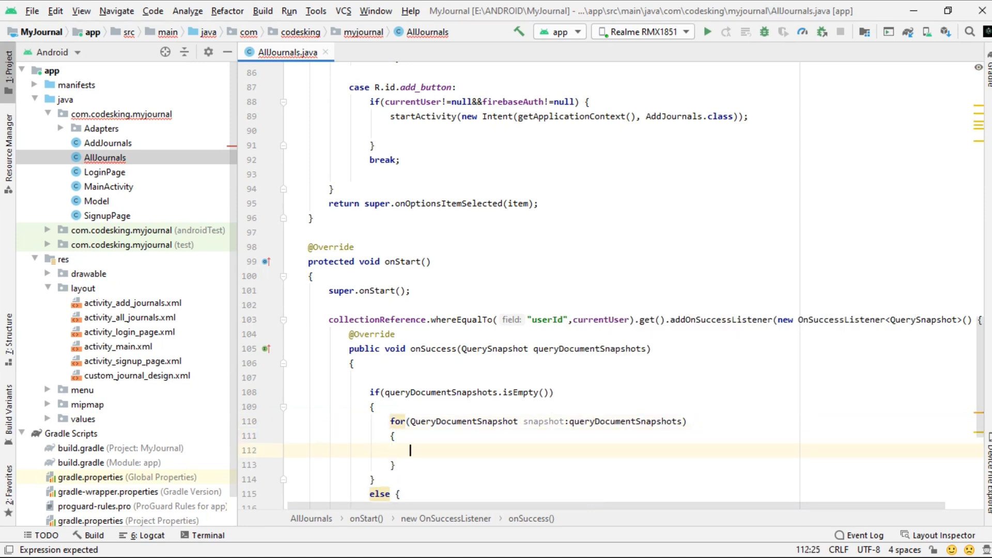
pyautogui.press('Return')
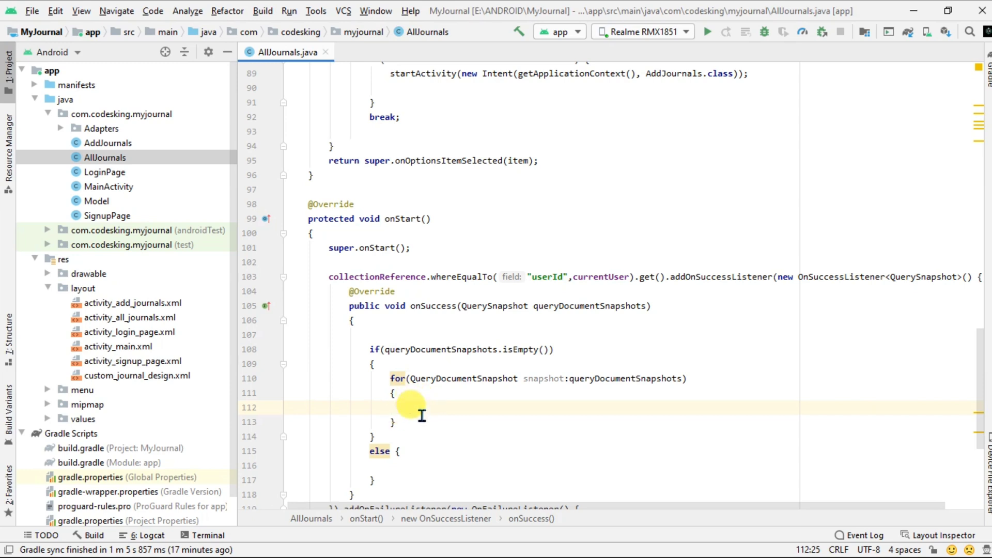
pyautogui.write('Mode')
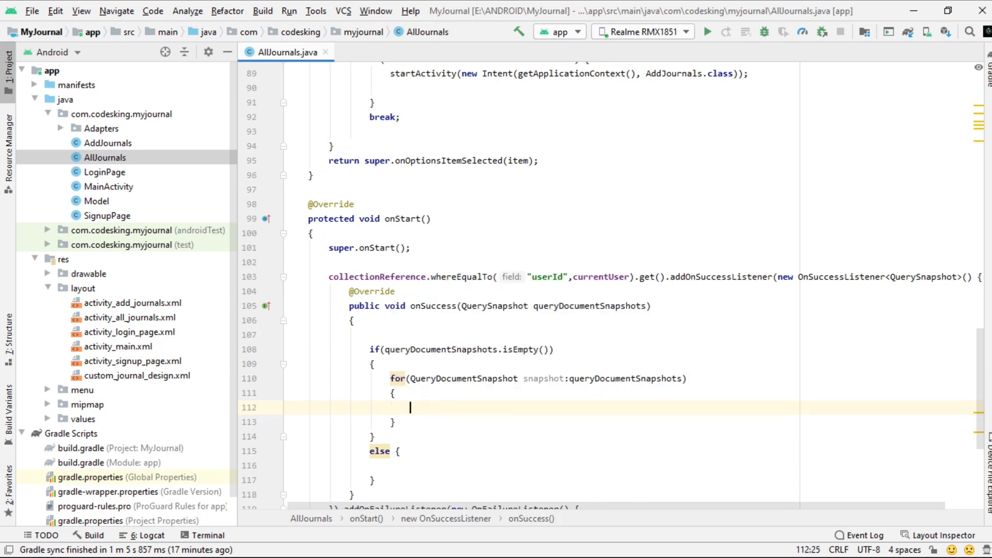
pyautogui.write('el model')
pyautogui.write('=')
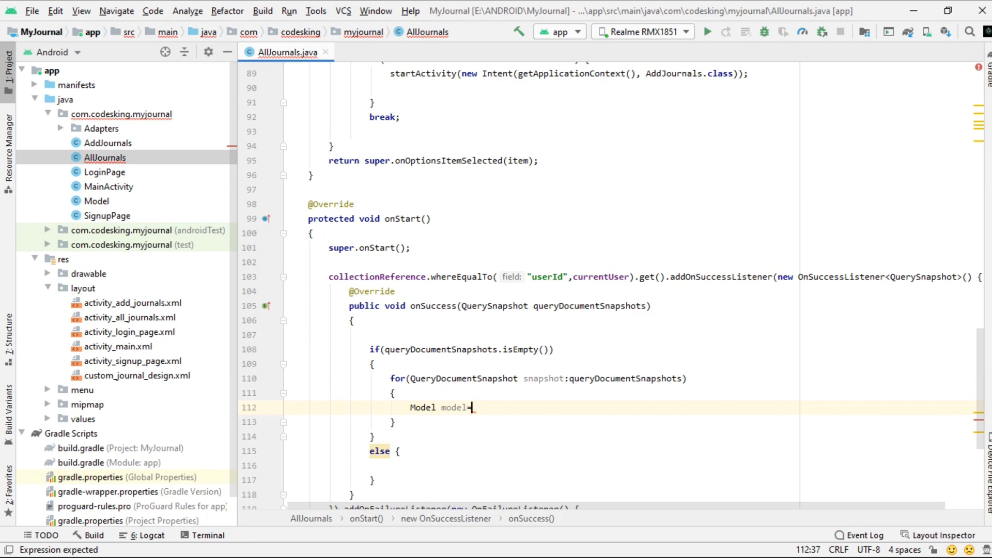
pyautogui.write('d')
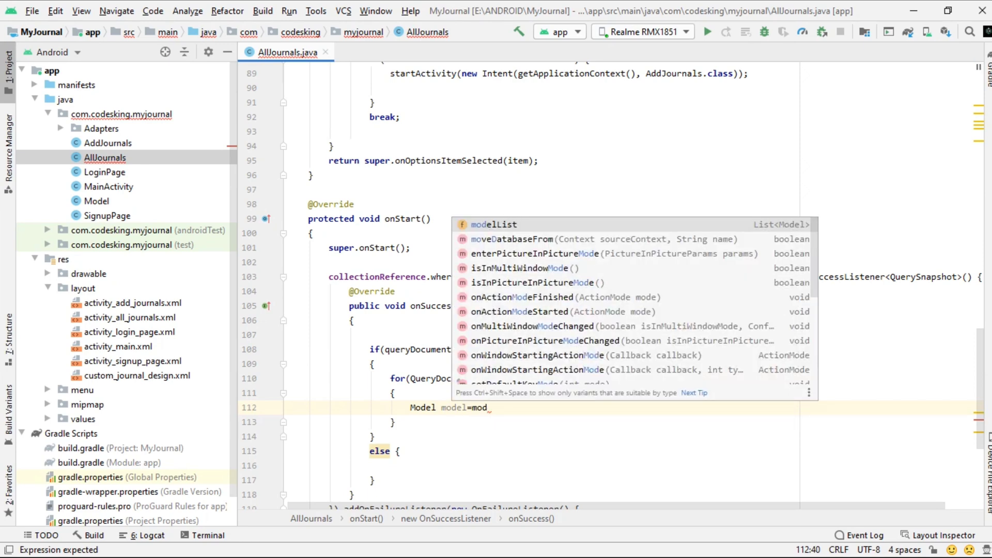
# - In the loop, convert snapshot.toObject(Model.class) and pass model to modelList.add
pyautogui.press('BackSpace')
pyautogui.write('sna')
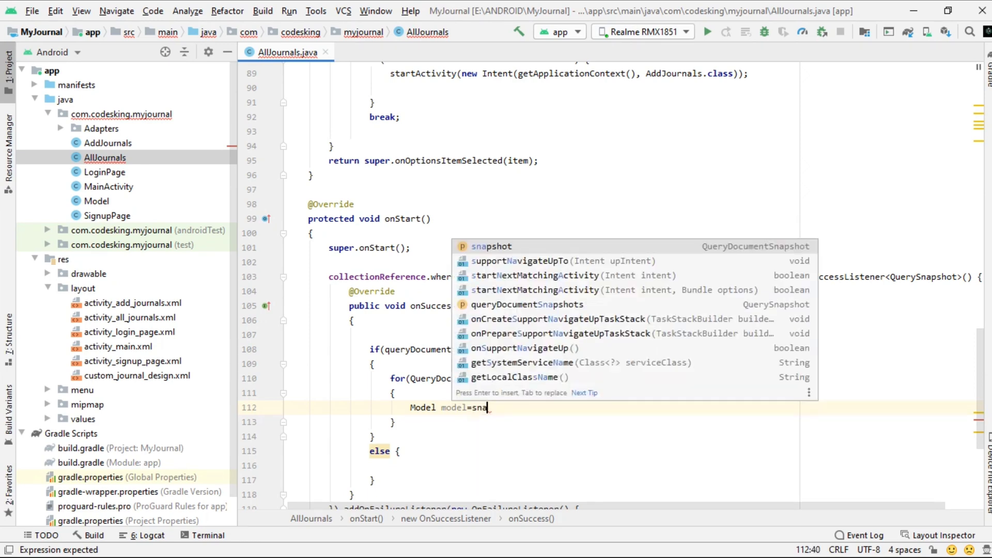
pyautogui.press('Return')
pyautogui.write('.to')
pyautogui.press('Down')
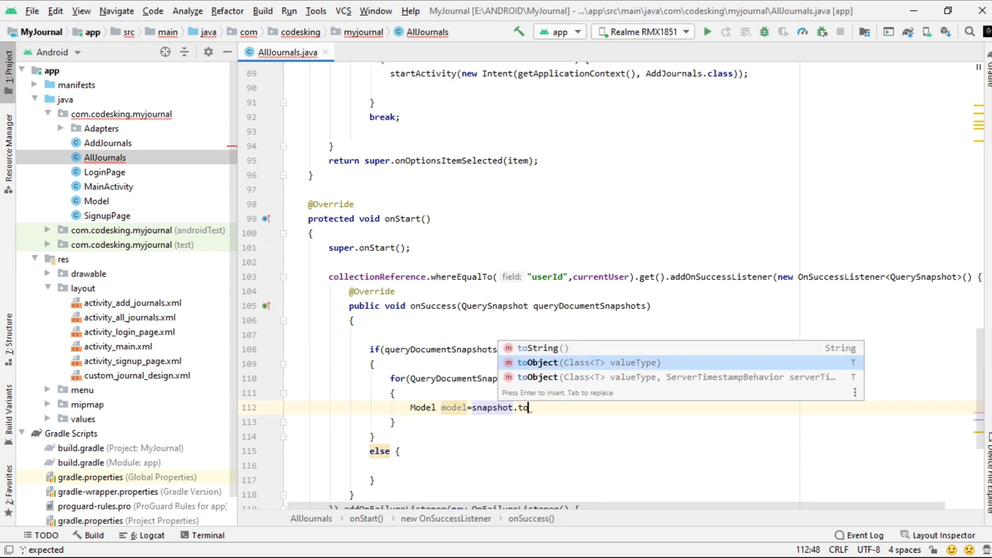
pyautogui.press('Return')
pyautogui.press('Return')
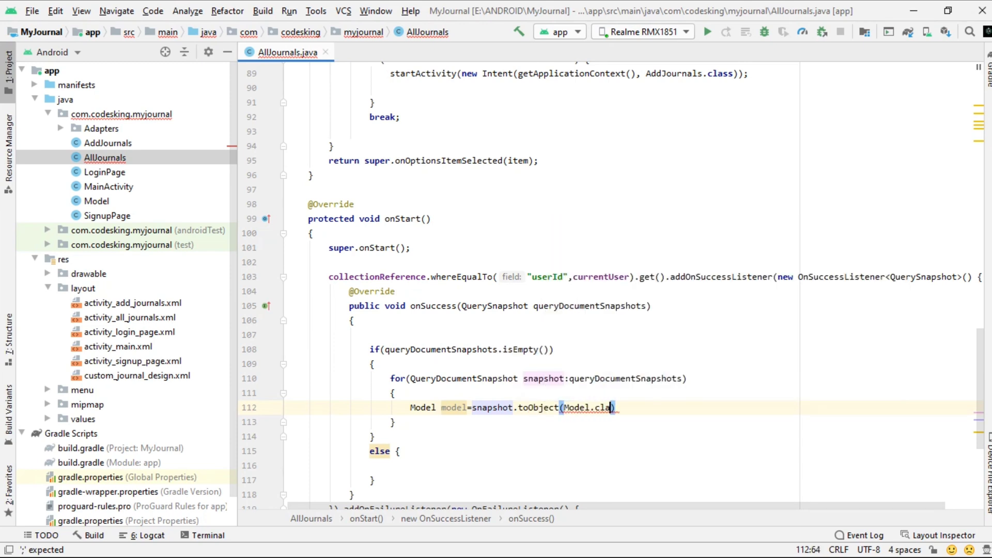
pyautogui.write('ss)')
pyautogui.press('Return')
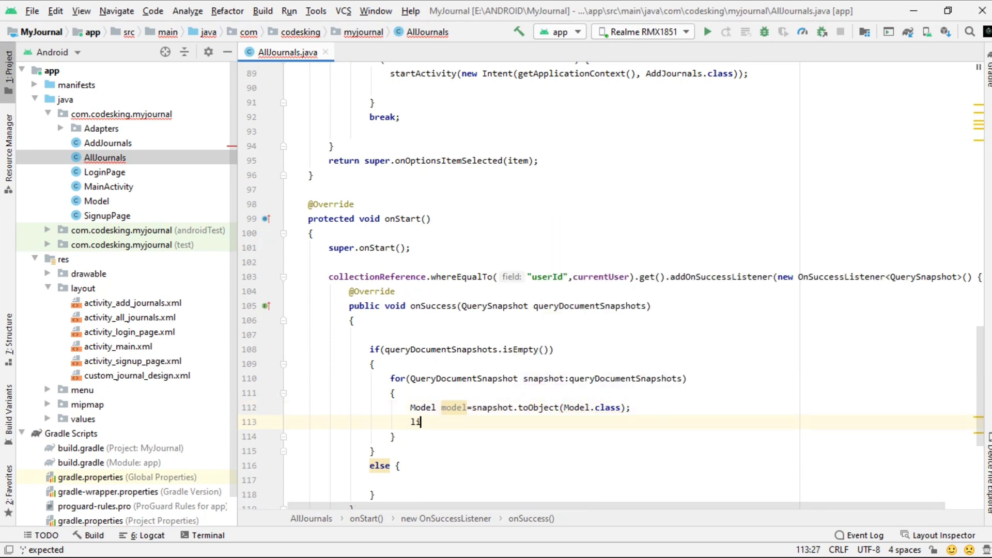
pyautogui.write('st')
pyautogui.press('Return')
pyautogui.write('.add')
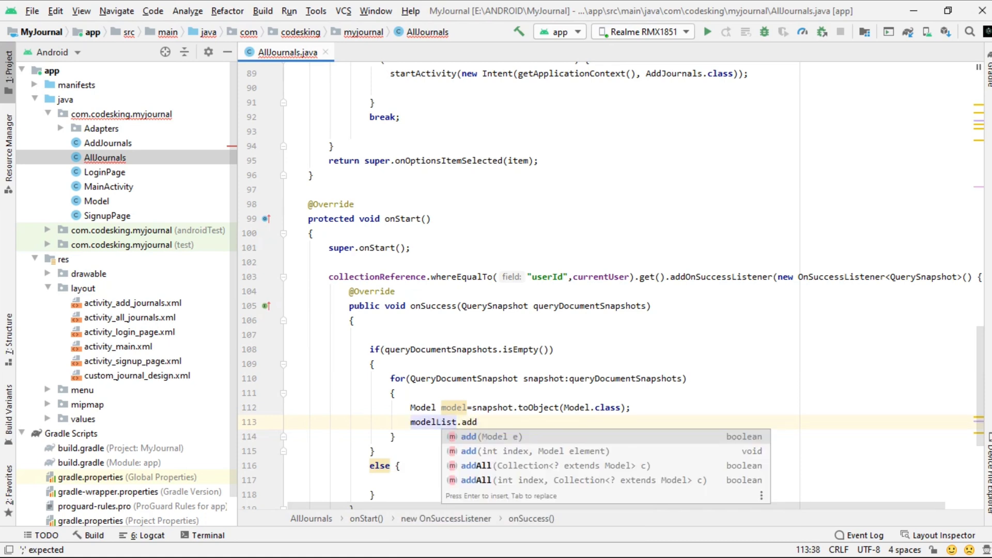
pyautogui.write('(model')
pyautogui.press('End')
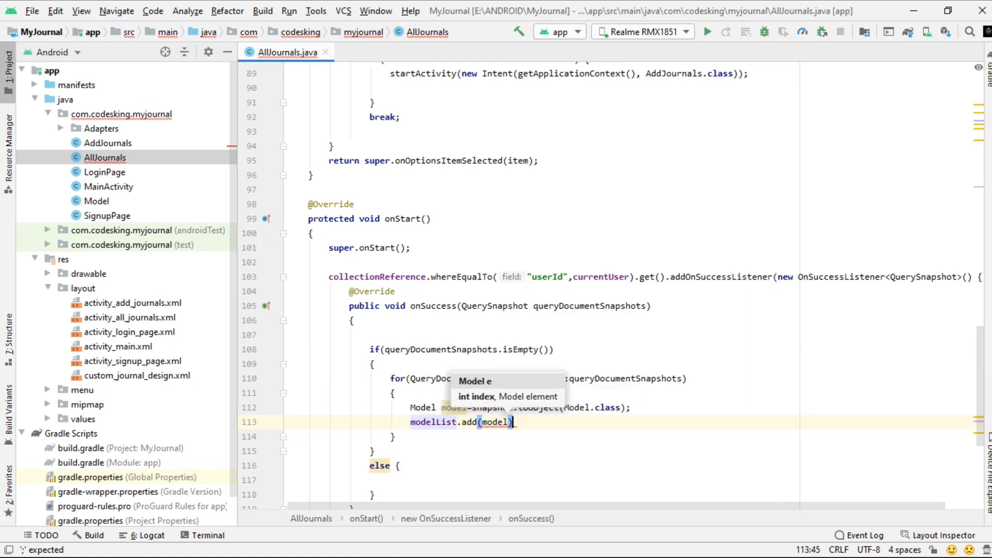
pyautogui.write(';')
pyautogui.scroll(-5, 432, 435)
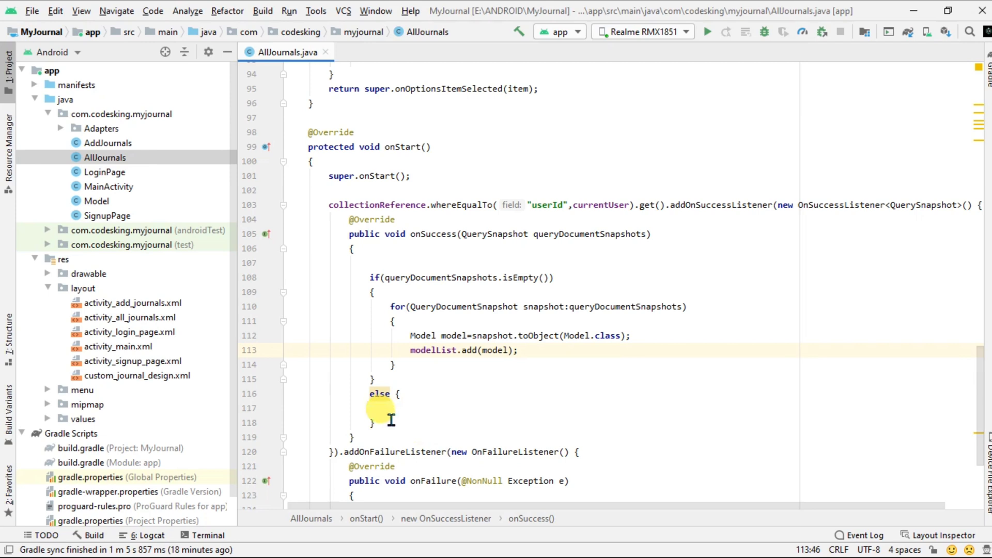
pyautogui.click(395, 365)
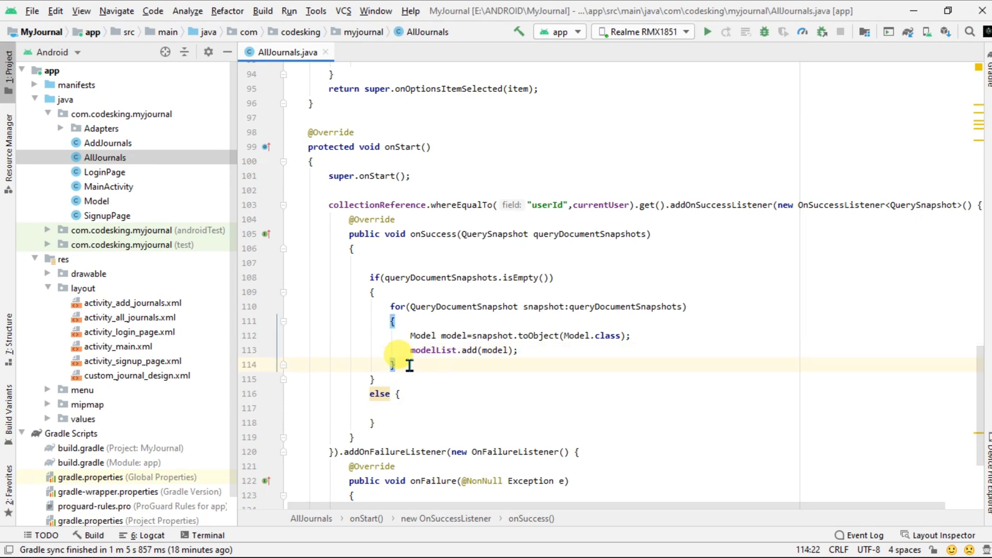
pyautogui.press('Return')
pyautogui.press('Return')
pyautogui.press('Return')
pyautogui.press('Return')
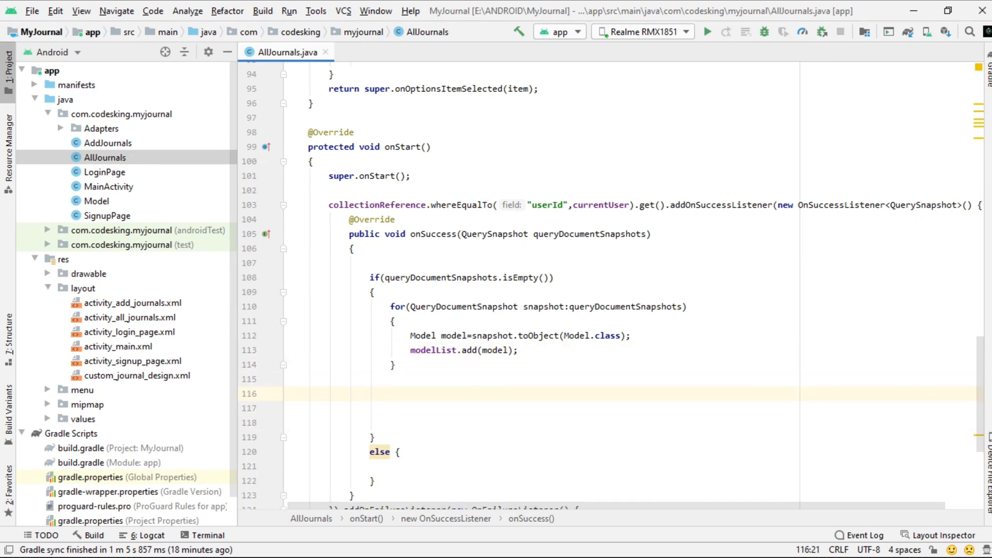
pyautogui.write('re')
# - Assign adapter = new RecyclerAdapter(AllJournals.this, modelList) after the loop
pyautogui.press('BackSpace')
pyautogui.press('BackSpace')
pyautogui.write('adapter')
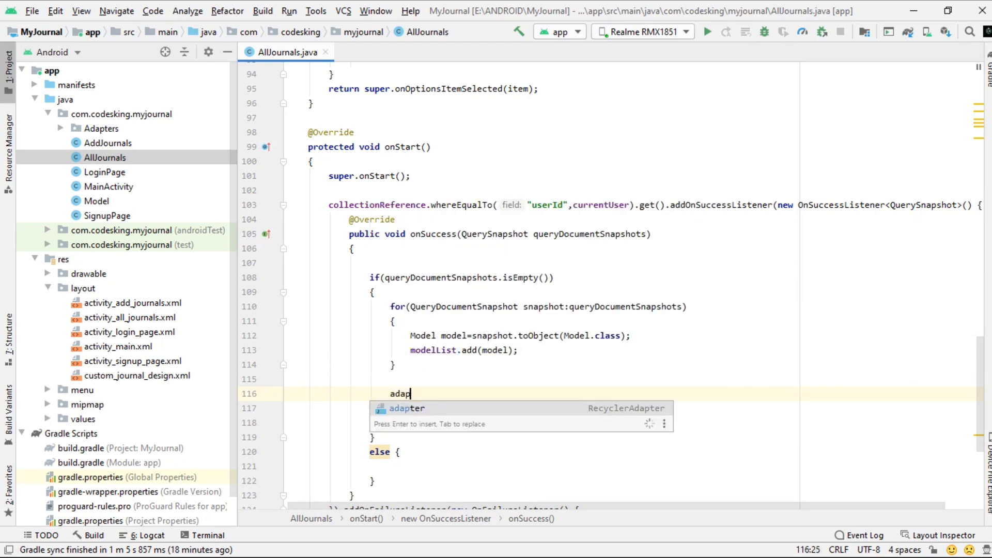
pyautogui.write('= new')
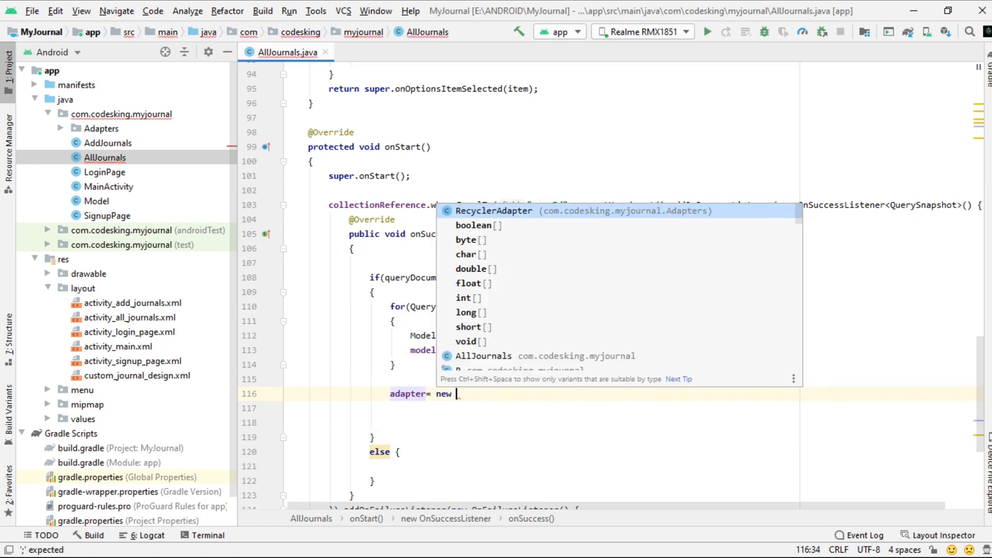
pyautogui.press('Return')
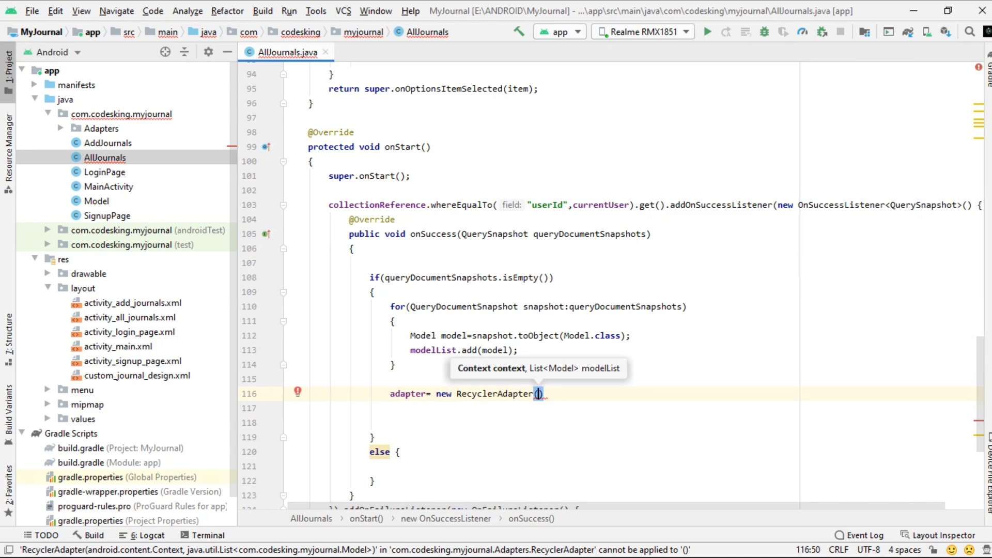
pyautogui.write('All')
pyautogui.press('Return')
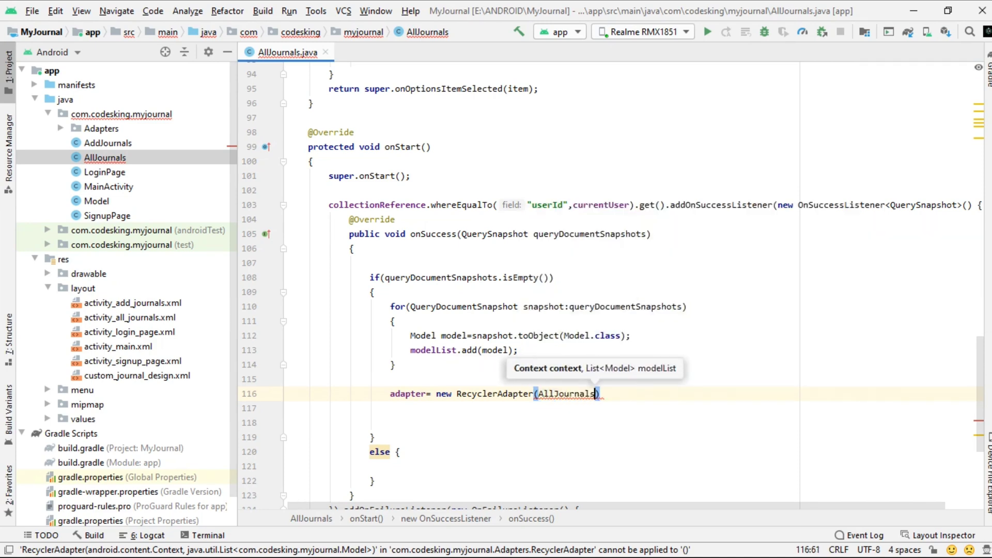
pyautogui.write('.ti')
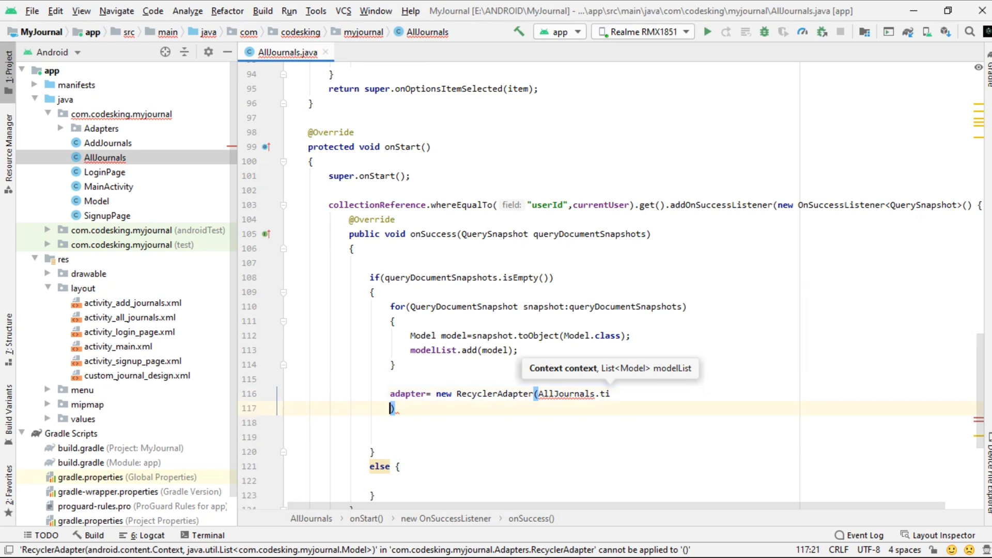
pyautogui.press('BackSpace')
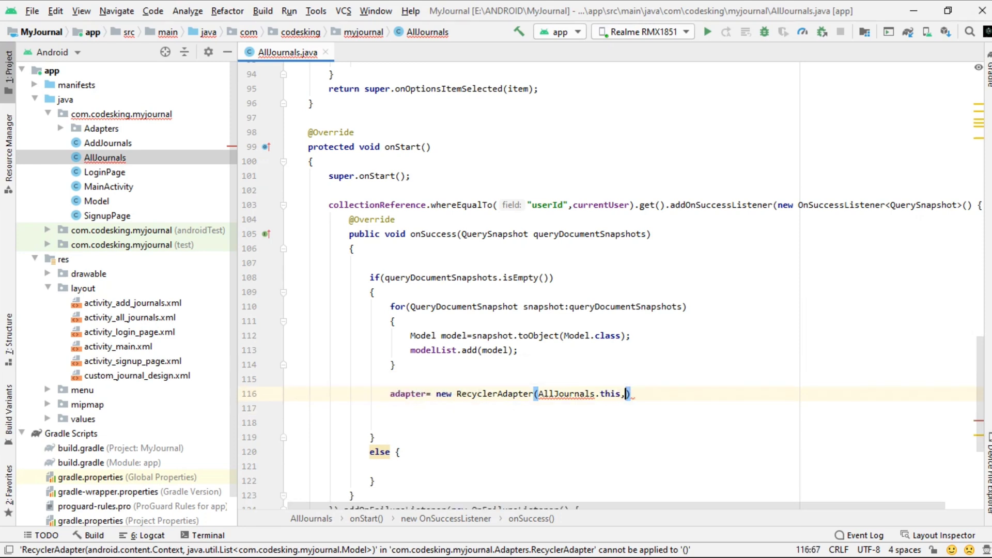
pyautogui.write('mod')
pyautogui.press('Return')
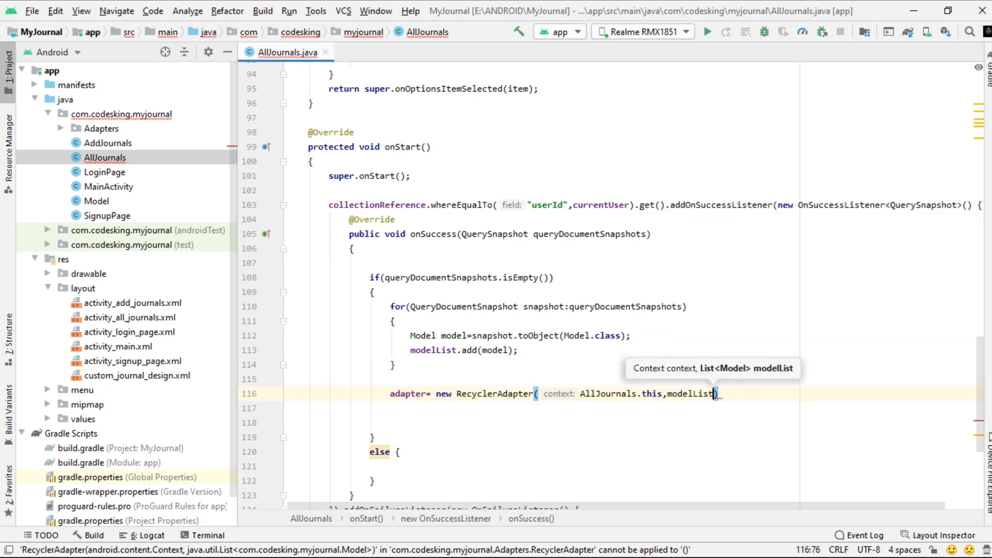
pyautogui.write(');')
pyautogui.press('Return')
pyautogui.write('yclerView')
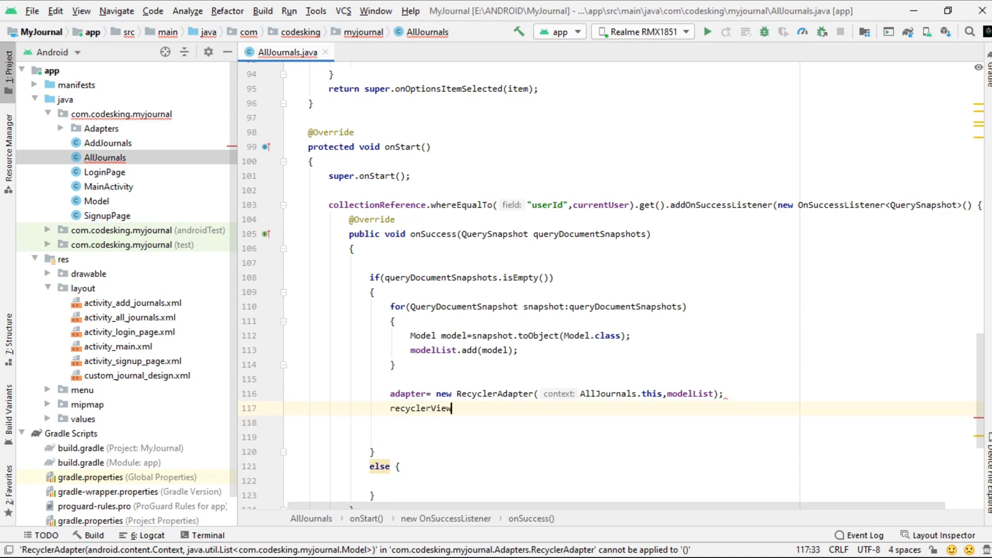
# - Add recyclerView.setAdapter(adapter) and adapter.notifyDataSetChanged()
pyautogui.press('BackSpace')
pyautogui.press('BackSpace')
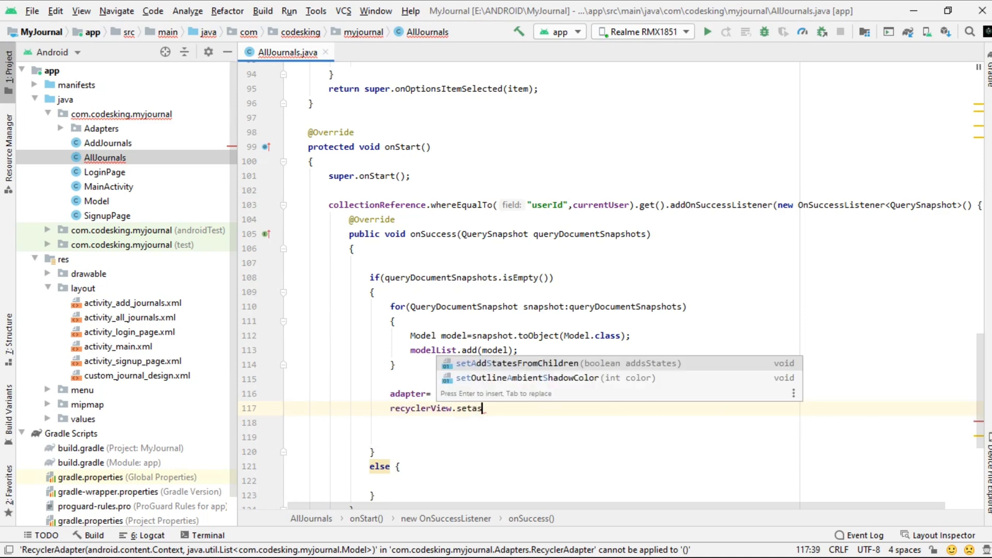
pyautogui.write('la')
pyautogui.press('Return')
pyautogui.write('pter);')
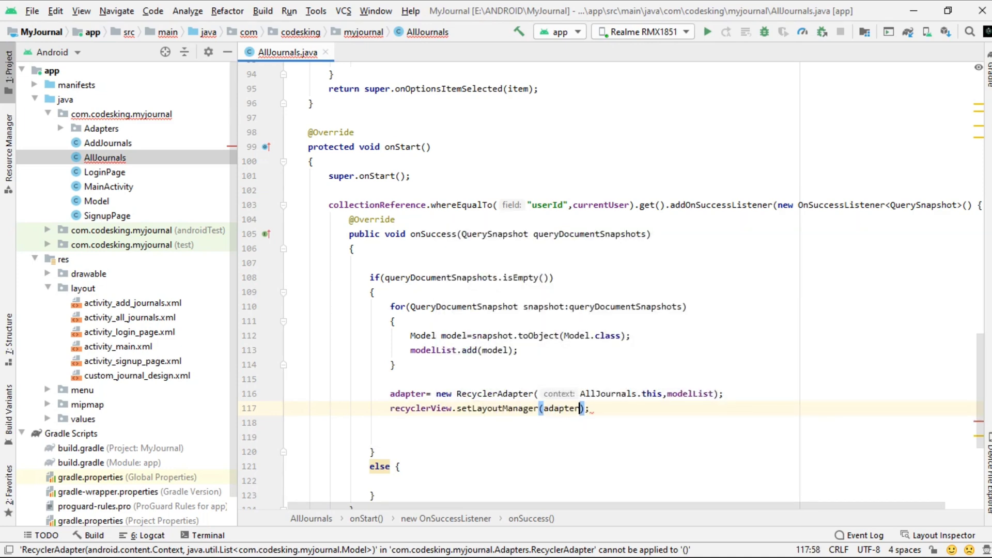
pyautogui.press('Return')
pyautogui.write('rec')
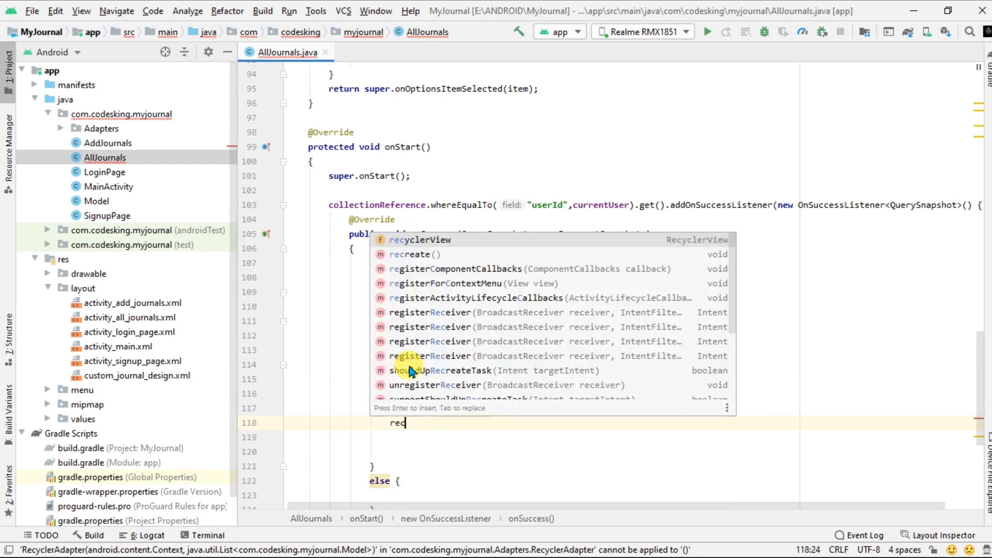
pyautogui.press('BackSpace')
pyautogui.press('BackSpace')
pyautogui.press('BackSpace')
pyautogui.write('ada')
pyautogui.press('Return')
pyautogui.write('.n')
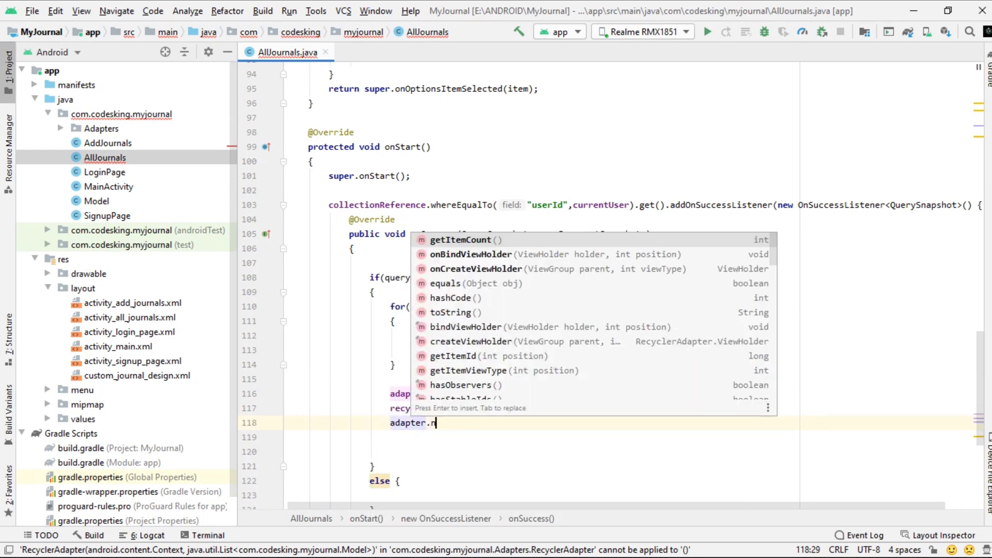
pyautogui.write('ot')
pyautogui.press('Return')
pyautogui.write(';')
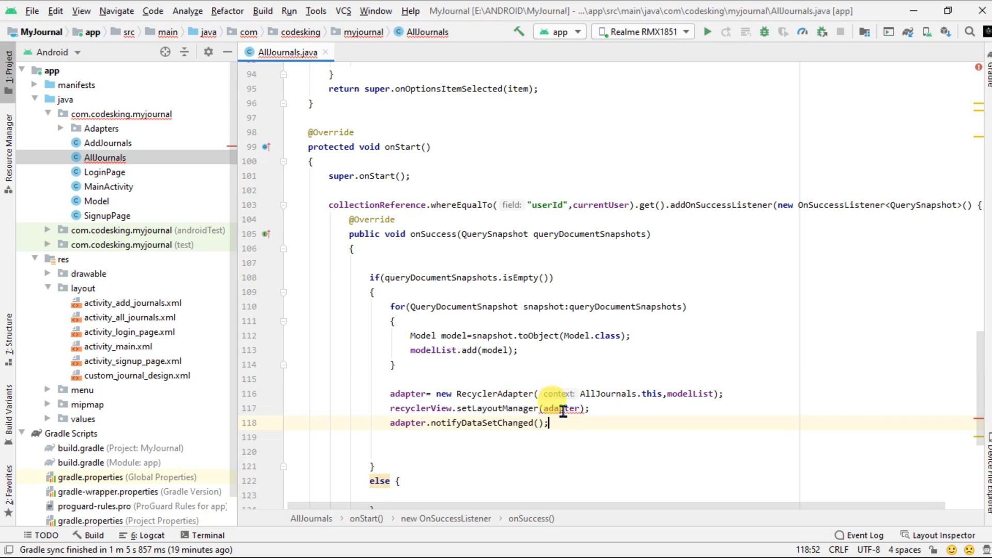
pyautogui.doubleClick(561, 409)
pyautogui.doubleClick(496, 408)
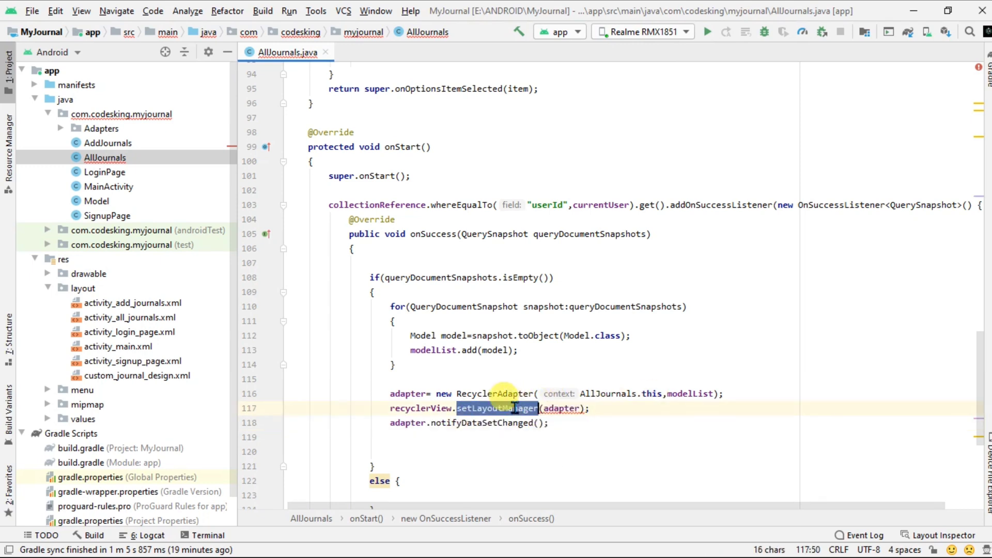
pyautogui.write('setA')
pyautogui.press('Return')
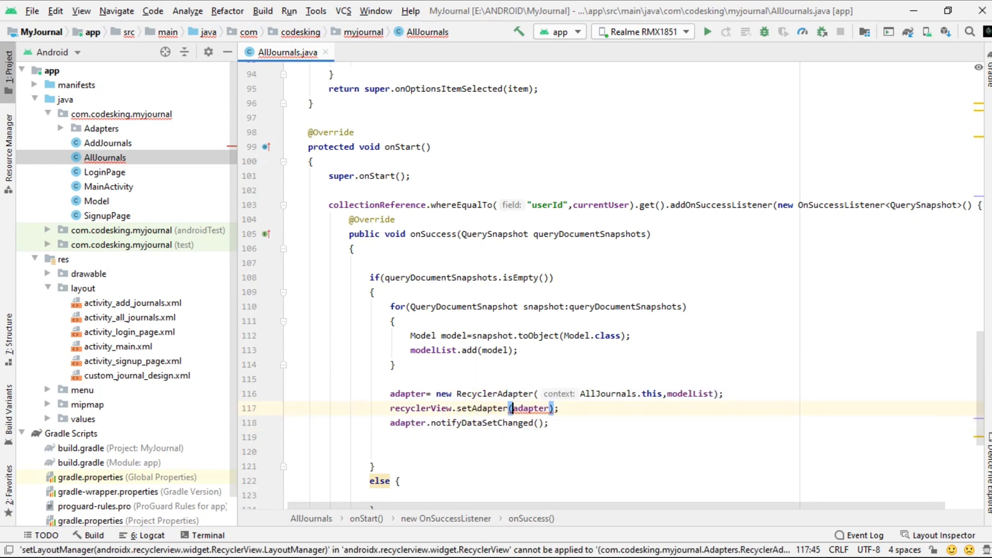
pyautogui.click(548, 423)
pyautogui.scroll(-3, 530, 438)
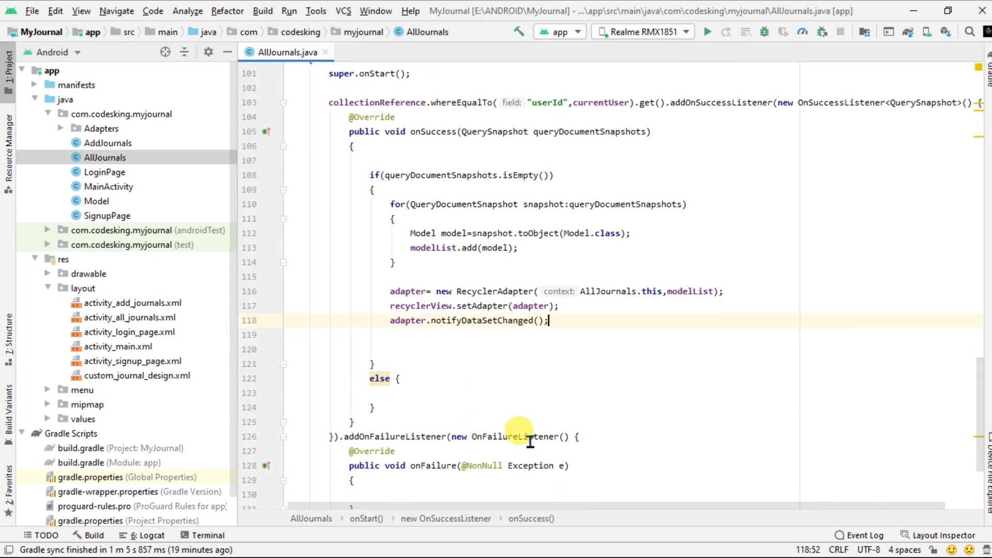
pyautogui.scroll(-1, 529, 438)
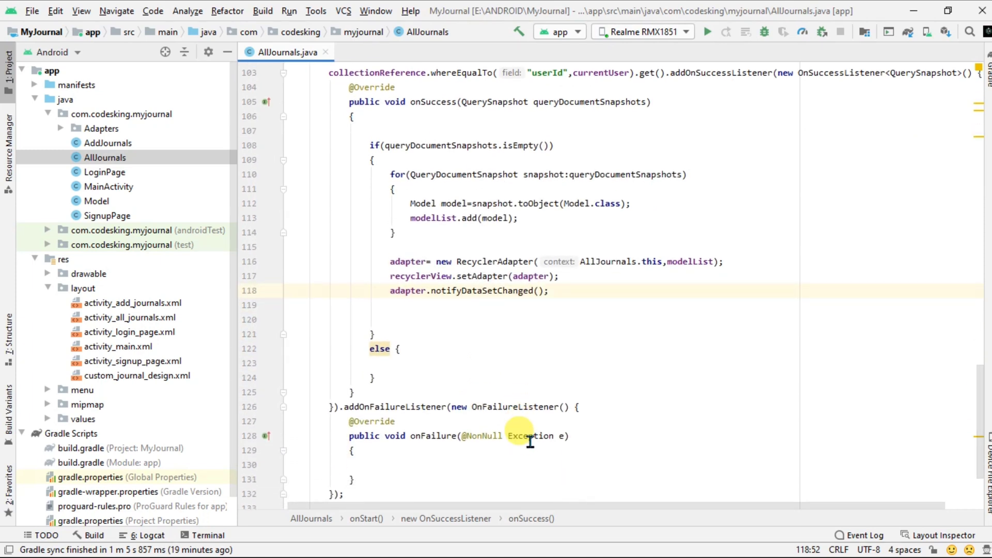
# - Add noJournalYet.setVisibility(View.VISIBLE) inside the empty else block
pyautogui.click(401, 349)
pyautogui.press('Return')
pyautogui.press('Return')
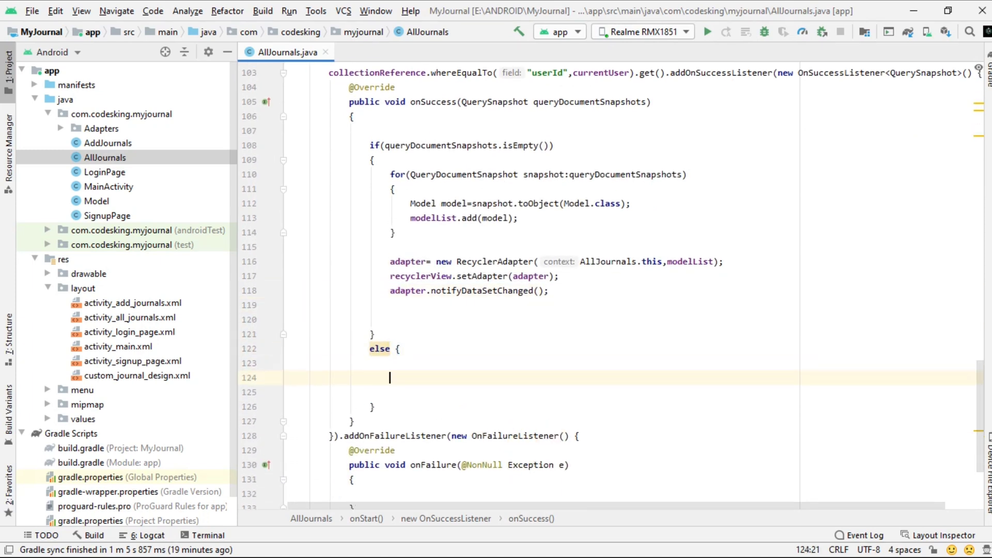
pyautogui.write('text')
pyautogui.press('BackSpace')
pyautogui.press('BackSpace')
pyautogui.press('BackSpace')
pyautogui.write('no')
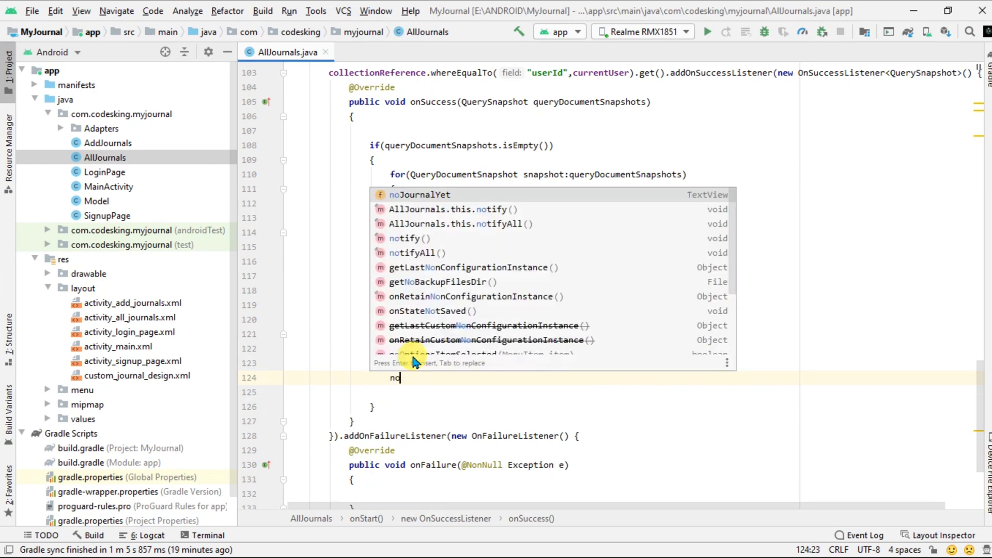
pyautogui.press('Return')
pyautogui.write('.setVi')
pyautogui.press('Return')
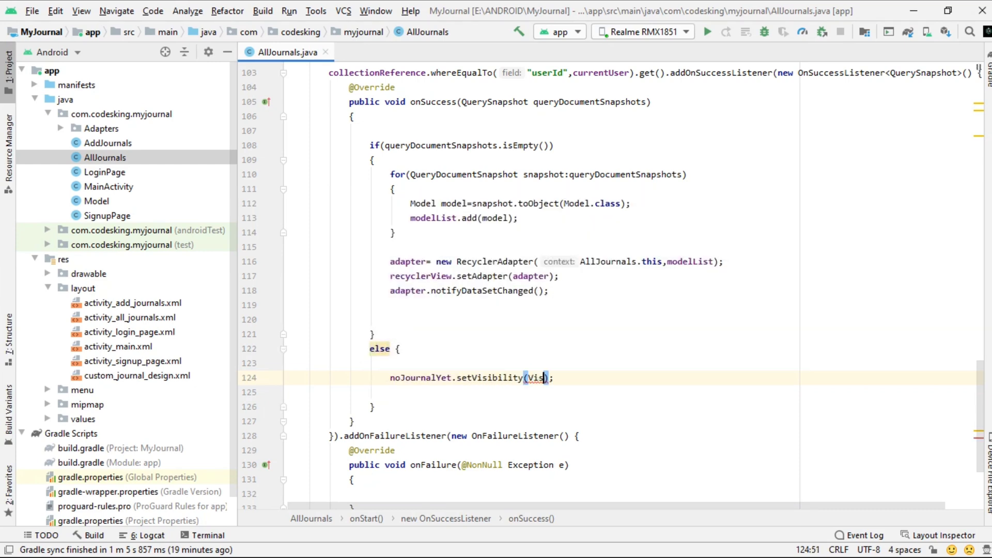
pyautogui.press('Return')
pyautogui.write('.VISIBLE')
pyautogui.press('Return')
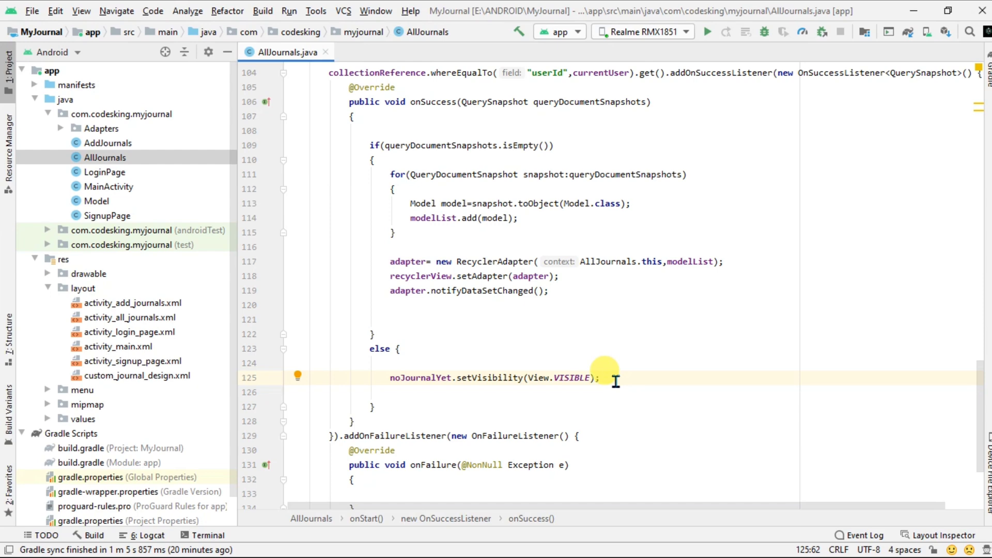
pyautogui.scroll(1, 590, 310)
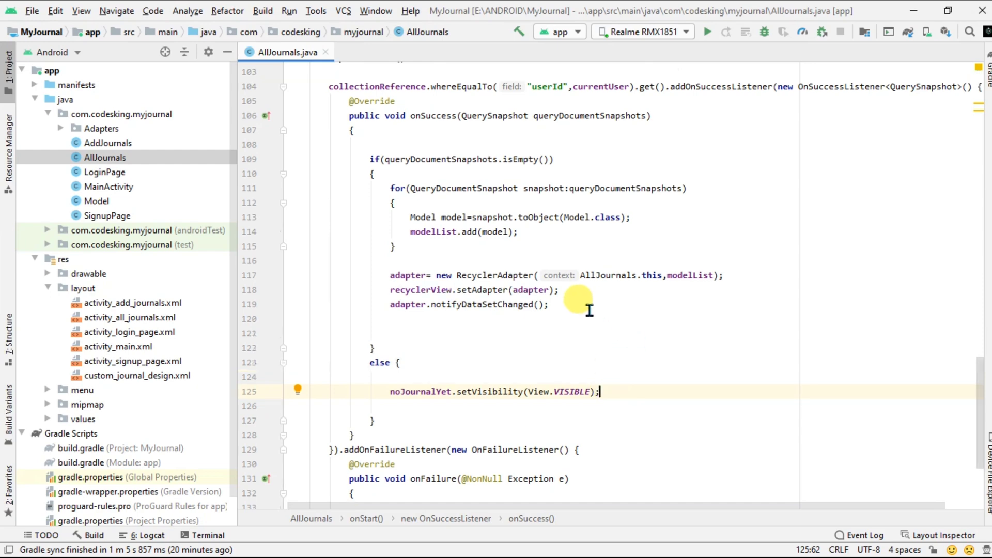
pyautogui.scroll(10, 590, 311)
pyautogui.scroll(10, 481, 291)
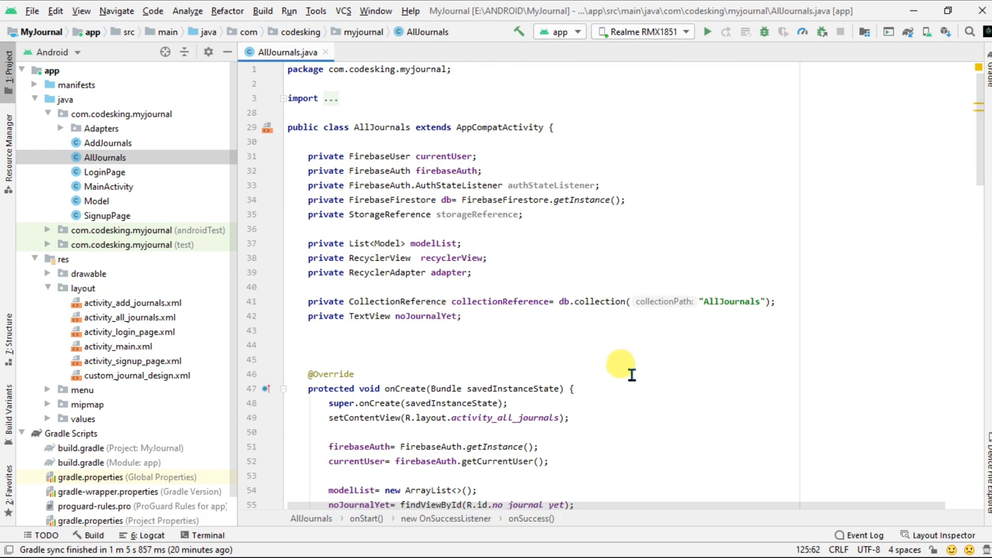
# - In activity_all_journals.xml, add android:visibility="gone" to the No Journal Yet TextView
pyautogui.keyDown('ctrl'); pyautogui.click(536, 420); pyautogui.keyUp('ctrl')
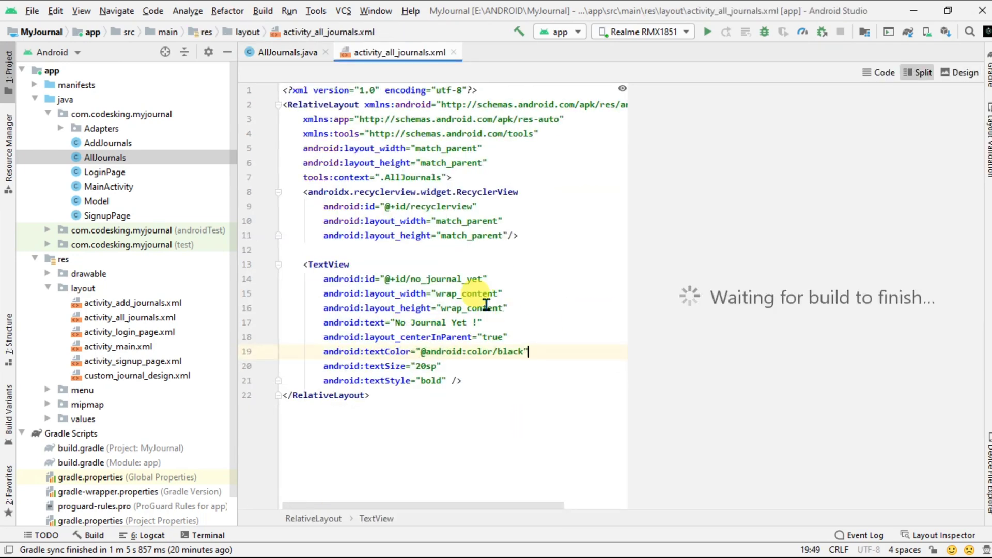
pyautogui.click(496, 323)
pyautogui.press('Return')
pyautogui.write('visi')
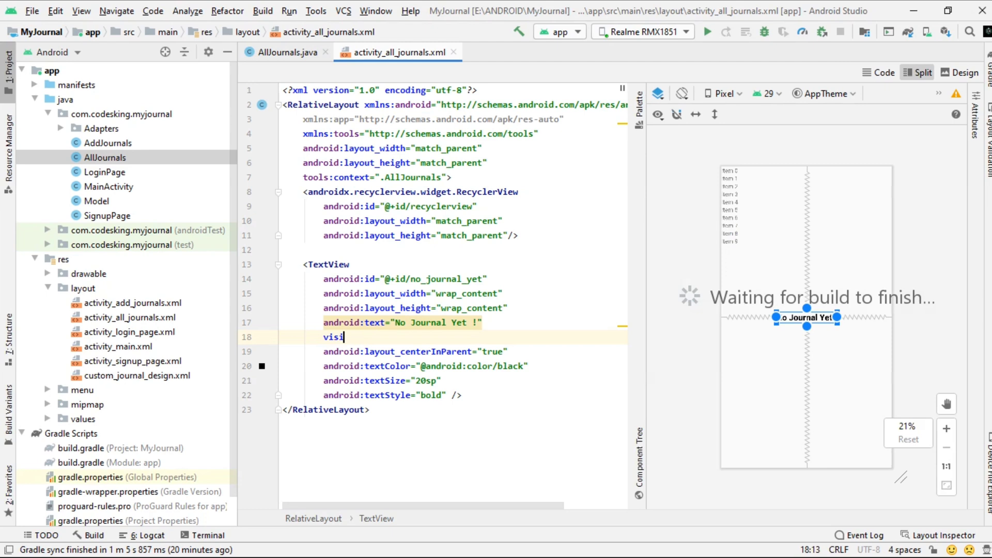
pyautogui.press('Return')
pyautogui.press('Return')
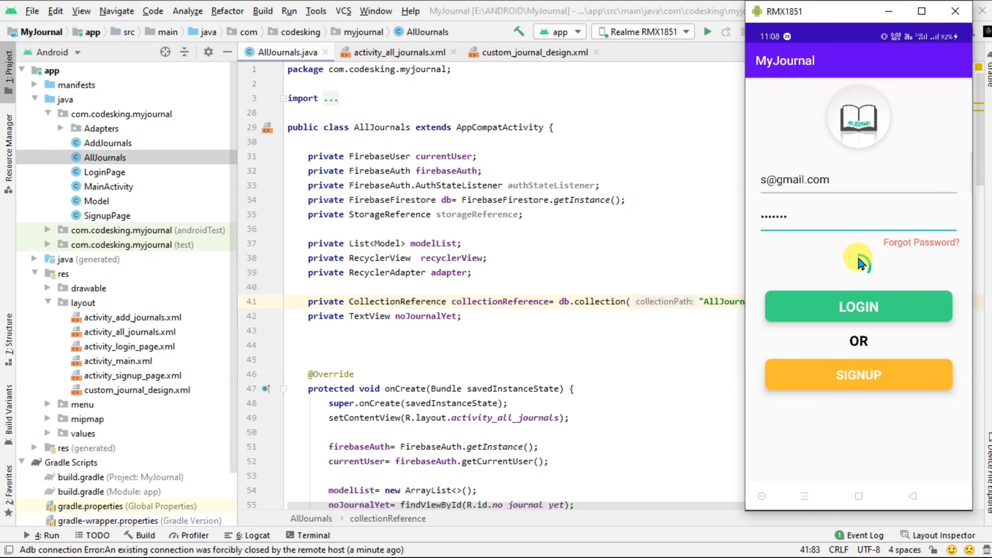
# - Follow the crash trace to AllJournals.java:104, check the collection path, then view Firebase
pyautogui.click(47, 535)
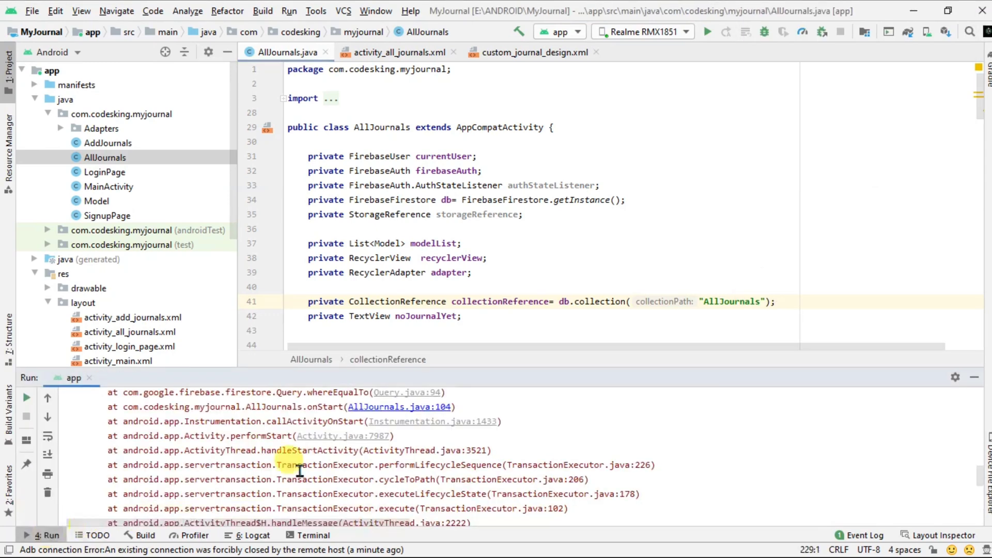
pyautogui.scroll(3, 426, 449)
pyautogui.click(399, 463)
pyautogui.scroll(1, 697, 256)
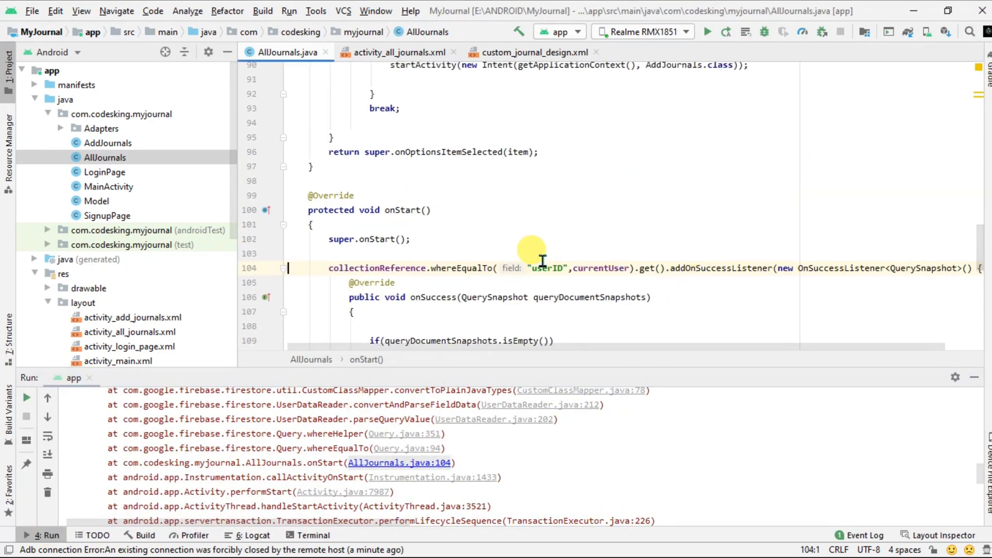
pyautogui.scroll(10, 711, 268)
pyautogui.scroll(5, 712, 268)
pyautogui.click(741, 219)
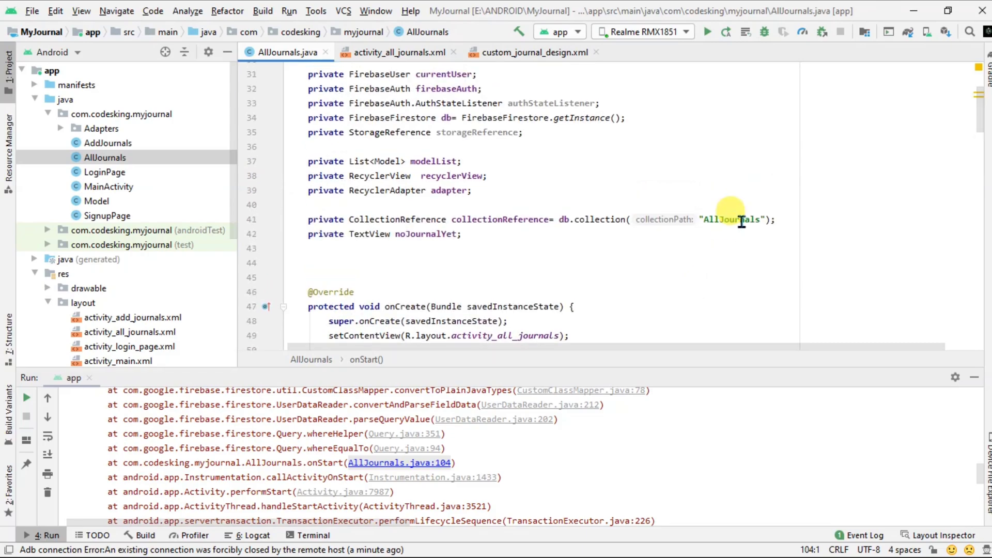
pyautogui.hotkey('alt', 'Tab')
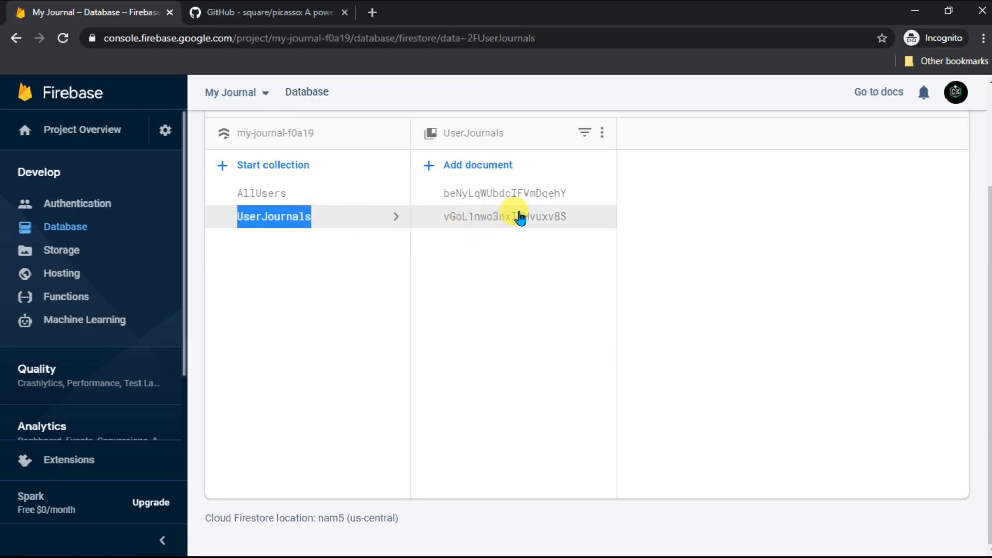
# - Check the Firestore journal fields, then change the query field from "userID" to "userId"
pyautogui.click(520, 218)
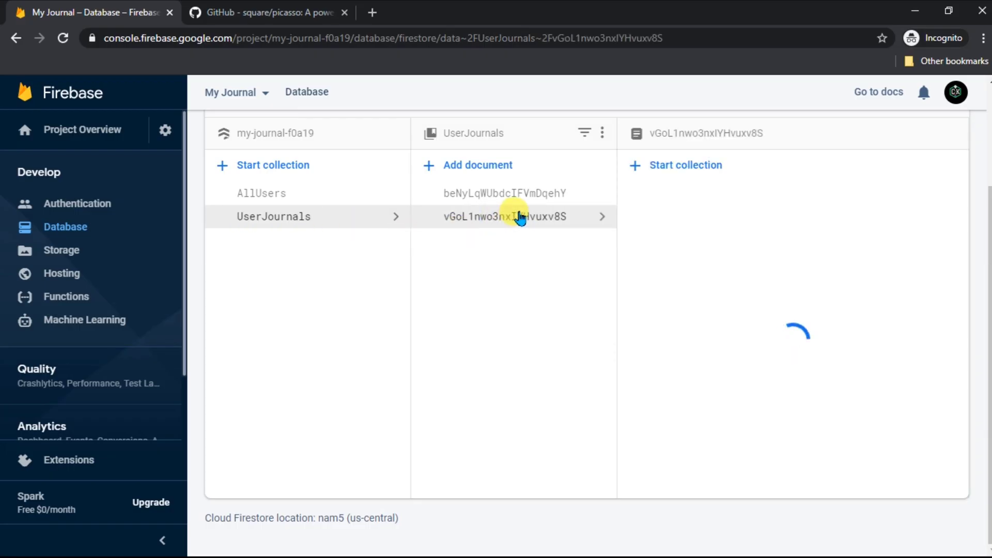
pyautogui.hotkey('alt', 'Tab')
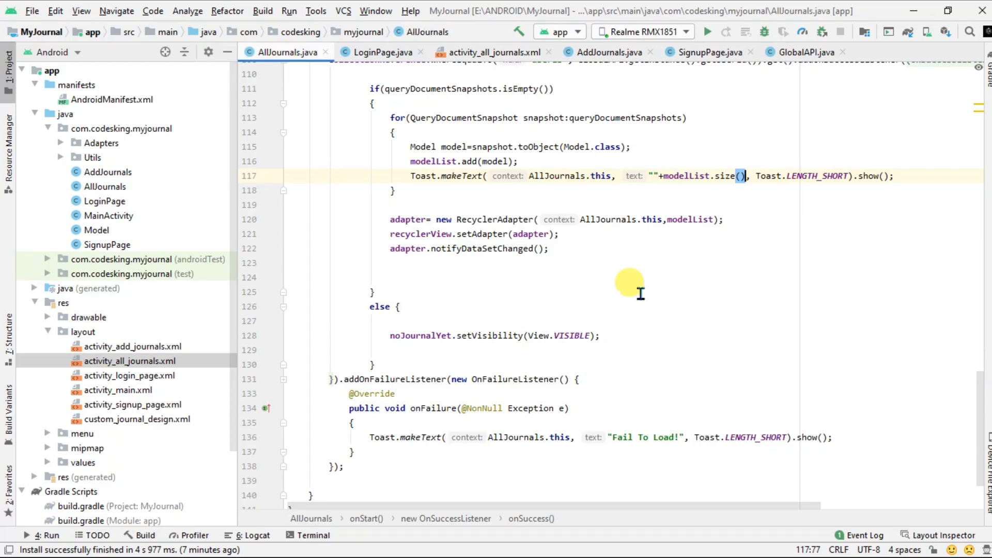
pyautogui.scroll(3, 673, 380)
pyautogui.scroll(3, 674, 380)
pyautogui.scroll(2, 673, 380)
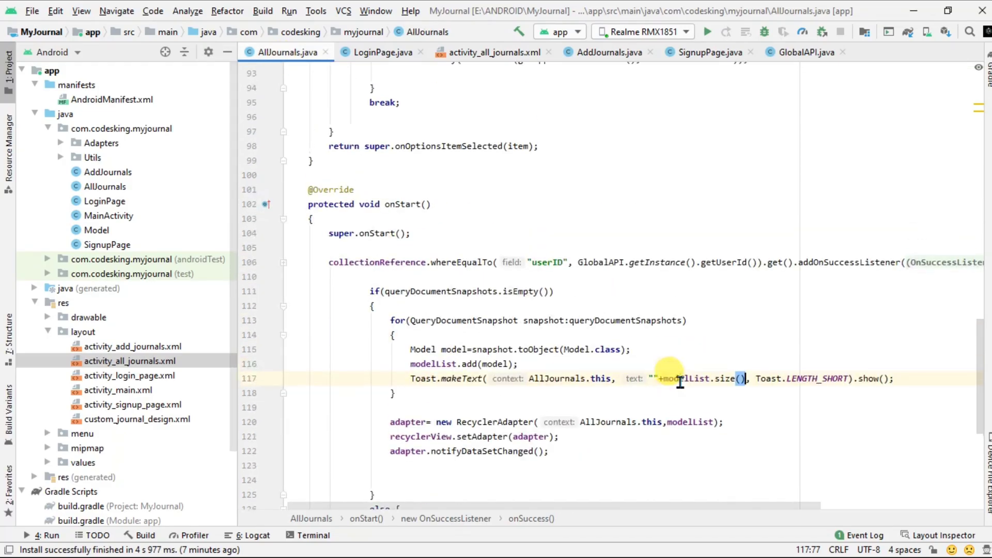
pyautogui.scroll(1, 680, 381)
pyautogui.scroll(8, 680, 380)
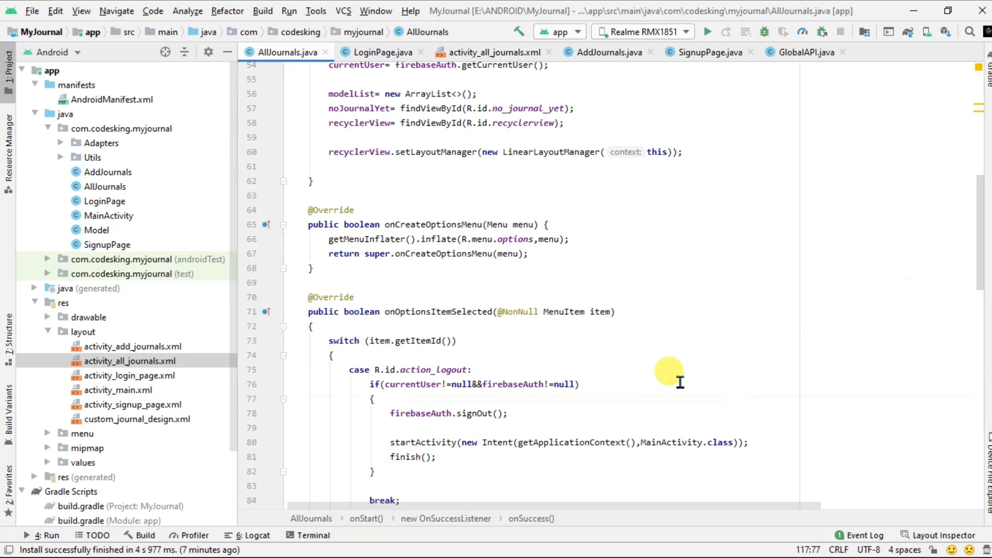
pyautogui.scroll(8, 680, 380)
pyautogui.scroll(-6, 702, 391)
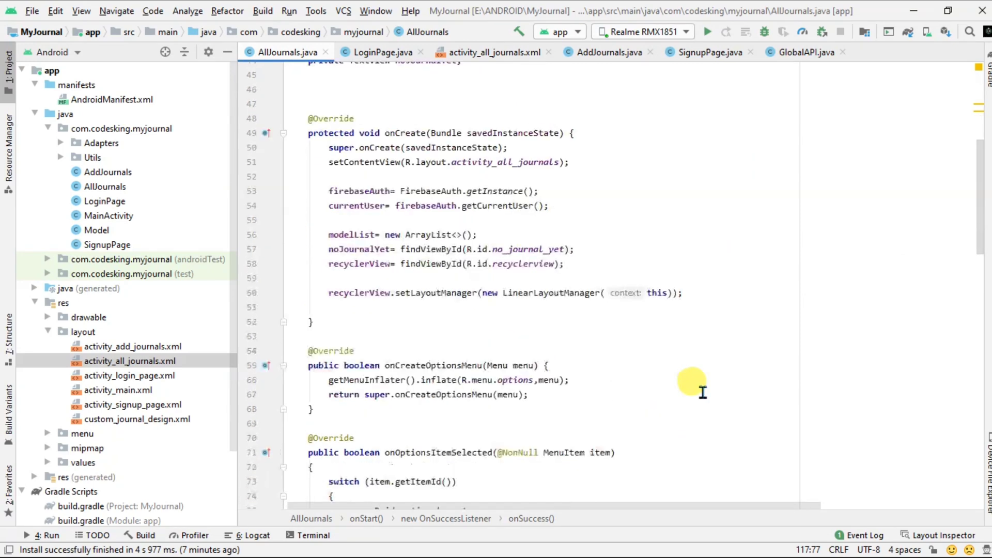
pyautogui.scroll(-3, 702, 391)
pyautogui.scroll(-3, 703, 392)
pyautogui.scroll(-2, 702, 391)
pyautogui.scroll(-4, 703, 392)
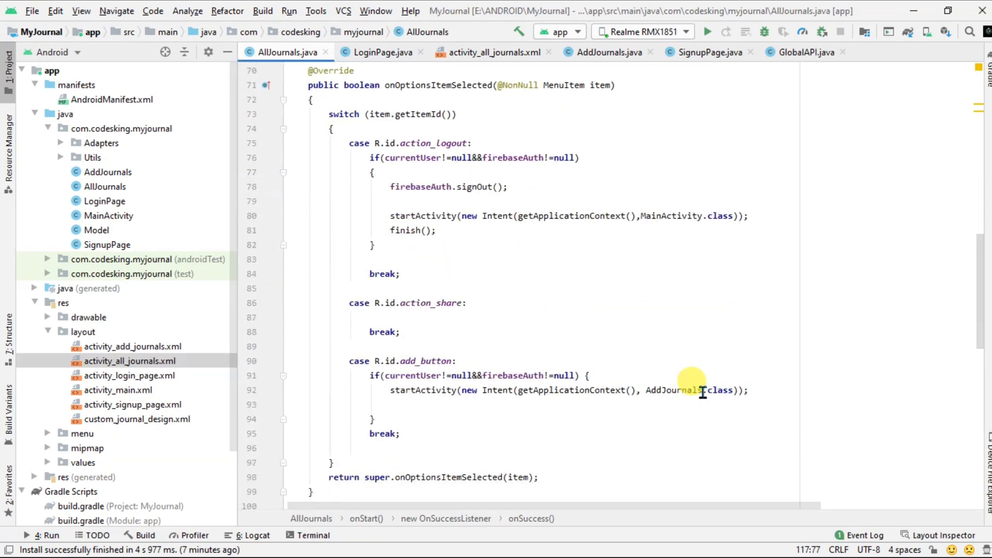
pyautogui.scroll(-2, 702, 392)
pyautogui.scroll(-1, 702, 391)
pyautogui.scroll(-1, 703, 392)
pyautogui.scroll(-1, 703, 392)
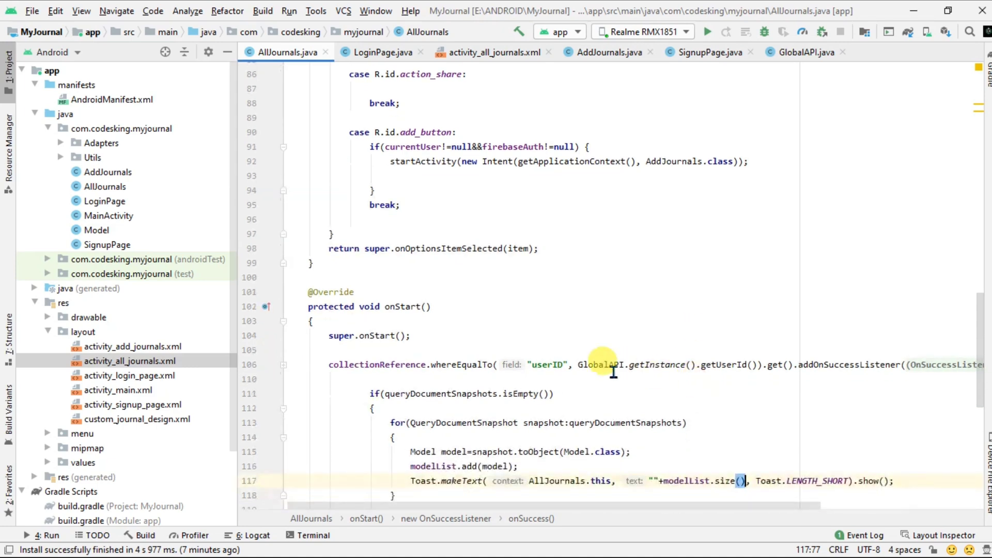
pyautogui.click(565, 366)
pyautogui.hotkey('alt', 'Tab')
pyautogui.click(311, 354)
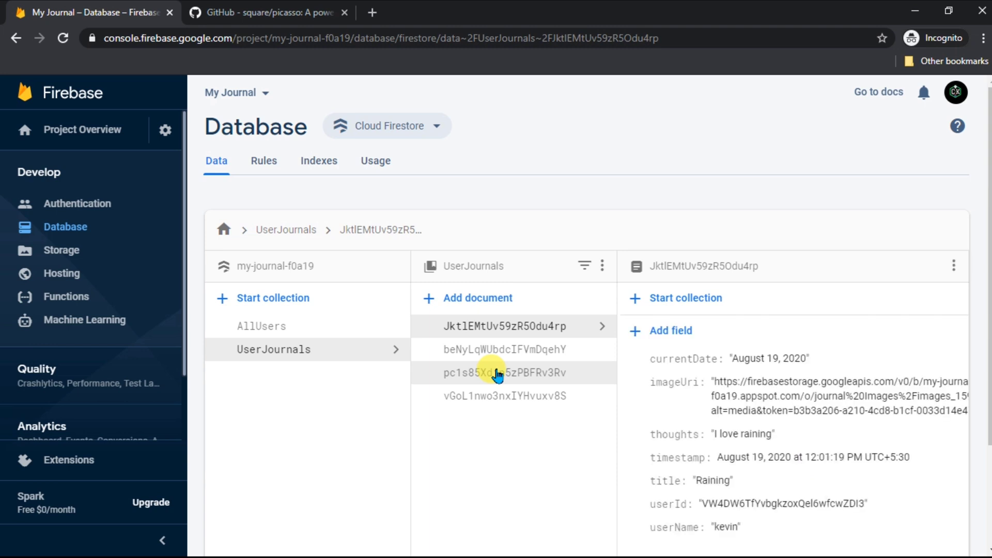
pyautogui.scroll(-1, 669, 486)
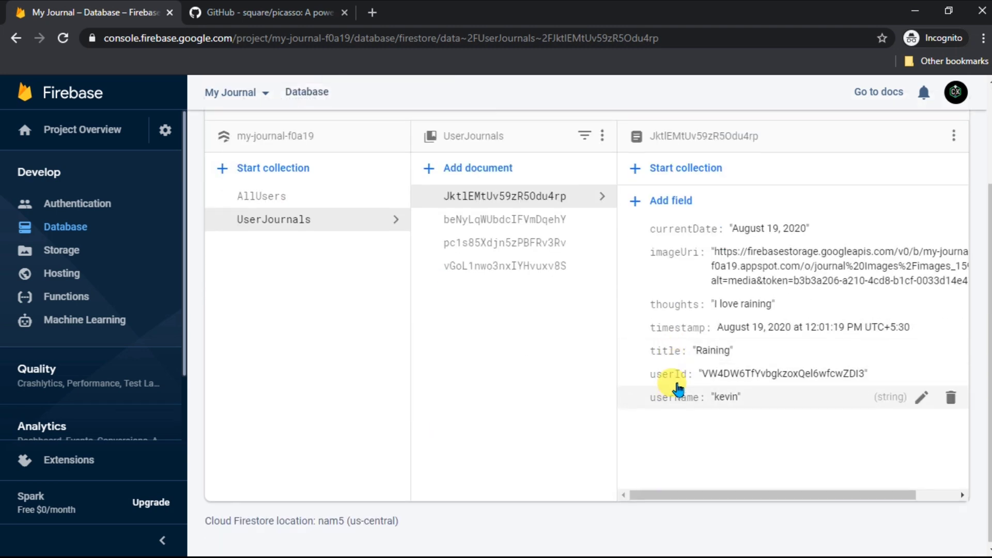
pyautogui.hotkey('alt', 'Tab')
pyautogui.scroll(-1, 587, 398)
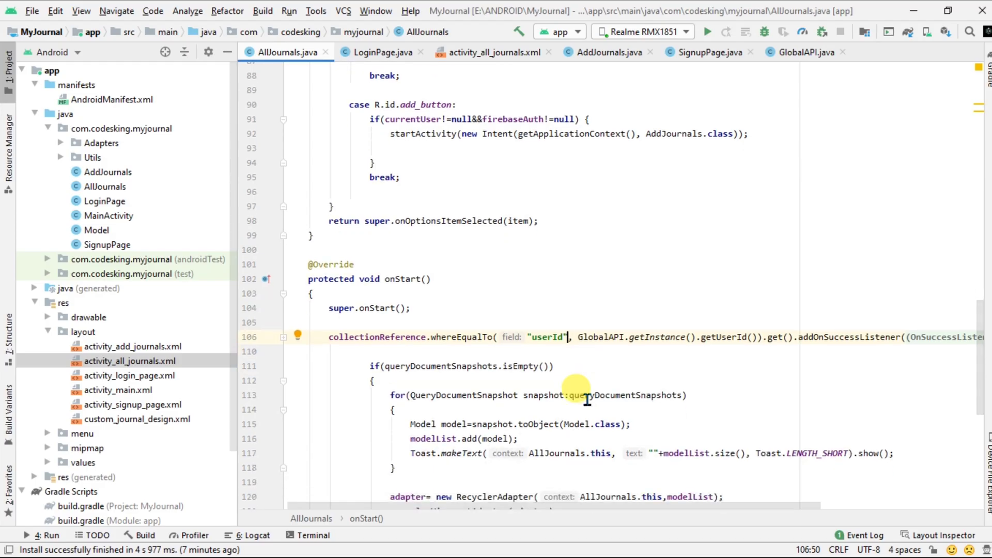
# - Delete the UserJournals and AllUsers Firestore collections
pyautogui.hotkey('alt', 'Tab')
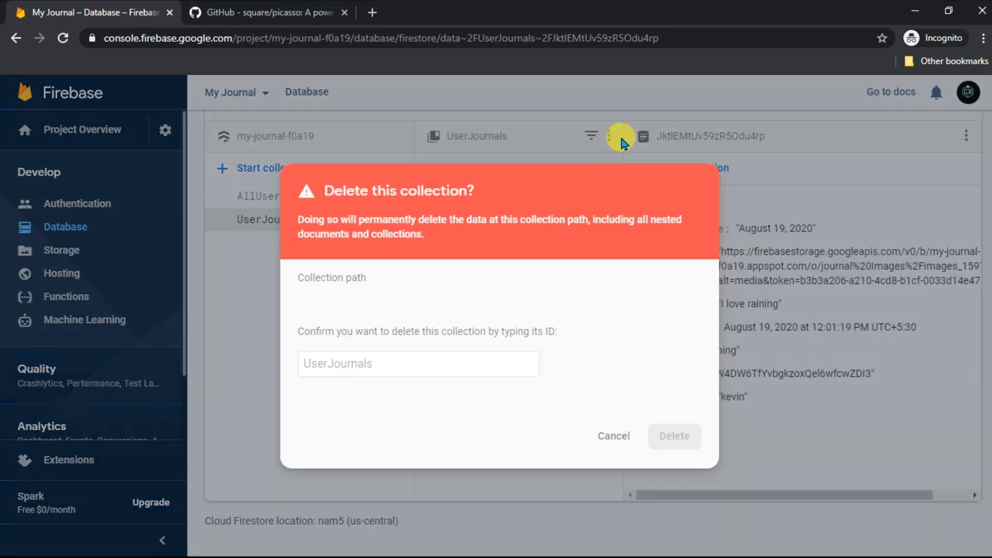
pyautogui.write('UserJournals')
pyautogui.click(675, 434)
pyautogui.click(609, 135)
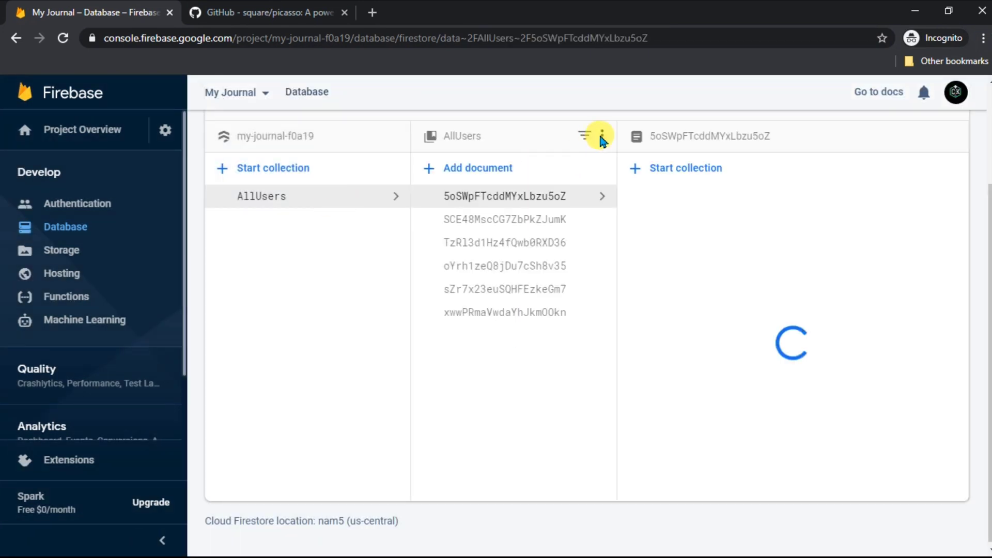
pyautogui.click(609, 167)
pyautogui.write('AllUsers')
pyautogui.click(674, 435)
# - Delete all four registered user accounts in Authentication
pyautogui.click(78, 203)
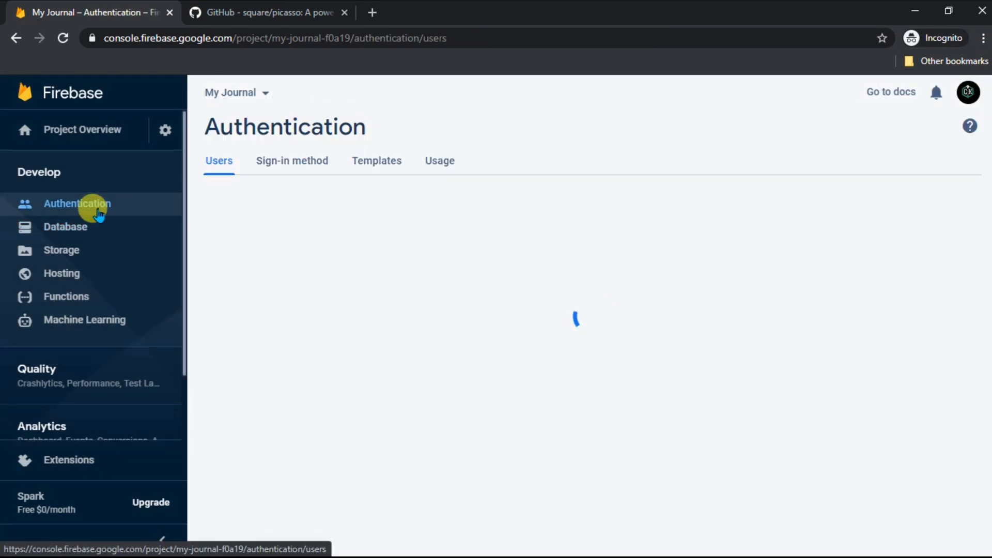
pyautogui.click(914, 290)
pyautogui.click(865, 339)
pyautogui.click(914, 290)
pyautogui.click(865, 339)
pyautogui.click(914, 290)
pyautogui.click(864, 339)
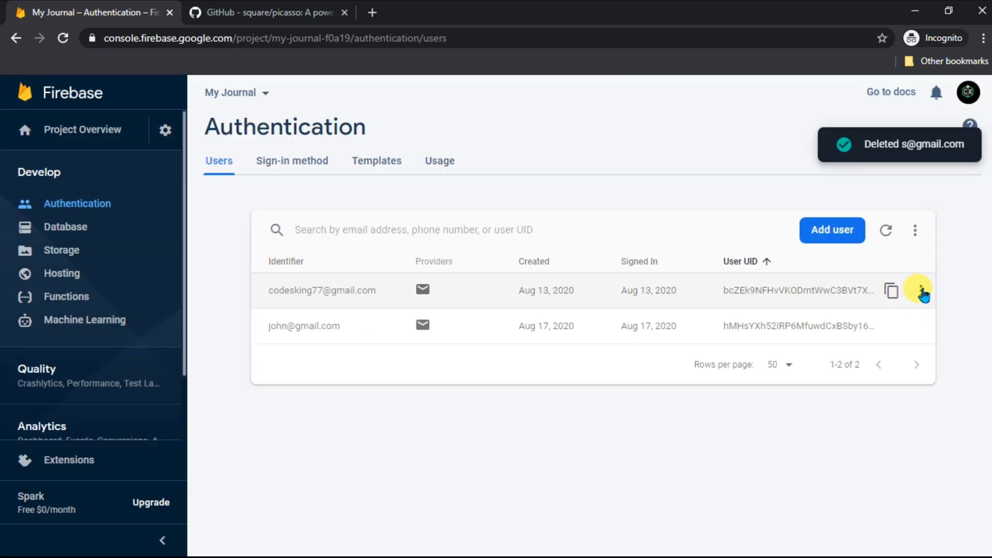
pyautogui.click(914, 291)
pyautogui.click(643, 389)
# - Delete the journal Images folder from Storage
pyautogui.click(61, 250)
pyautogui.click(228, 262)
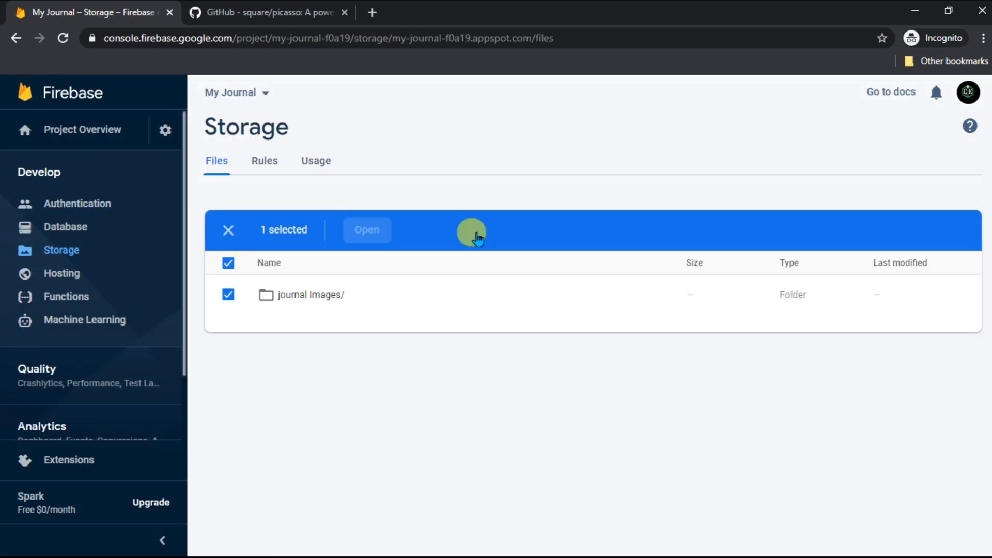
pyautogui.click(423, 230)
pyautogui.click(618, 378)
pyautogui.hotkey('alt', 'Tab')
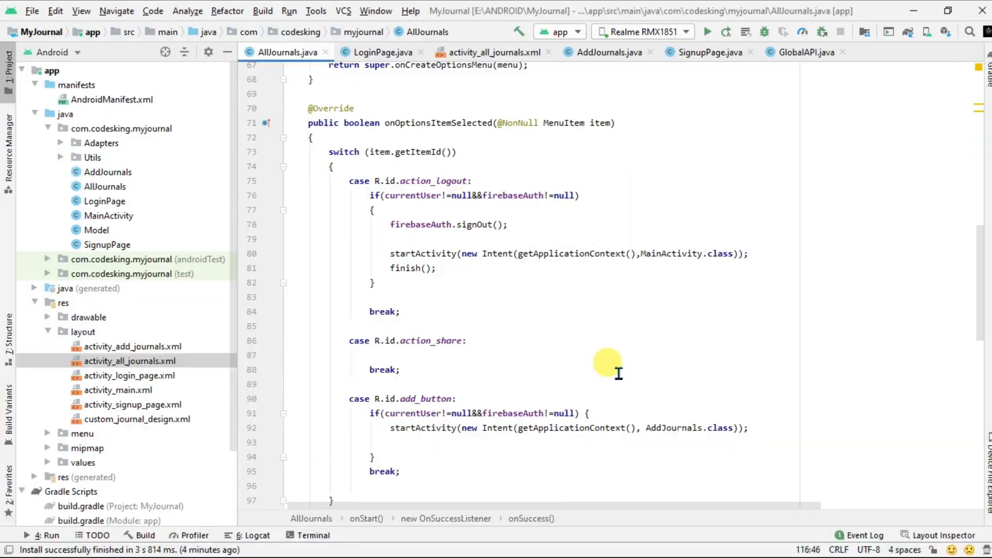
# - Run the app and sign up user "codes" with an email and password
pyautogui.click(725, 34)
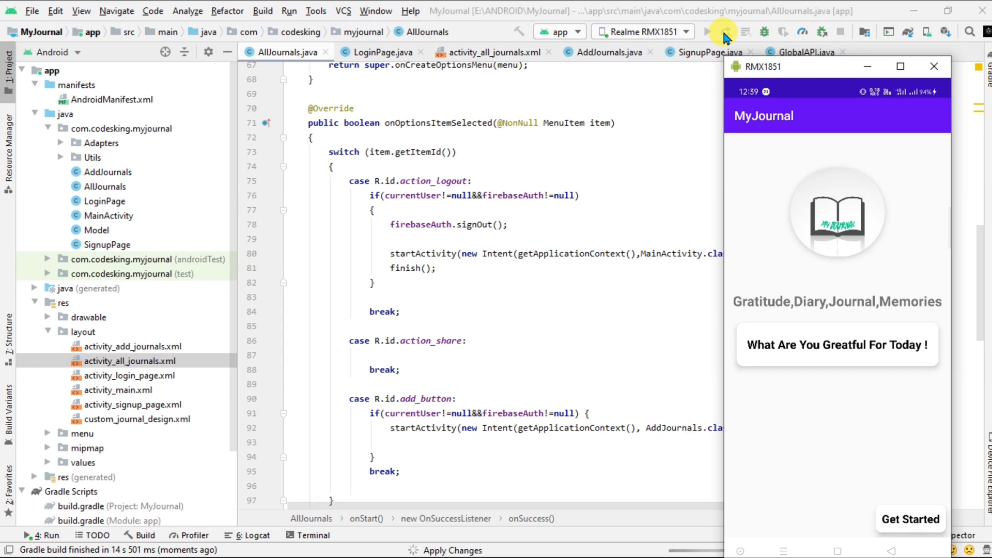
pyautogui.click(915, 522)
pyautogui.click(880, 415)
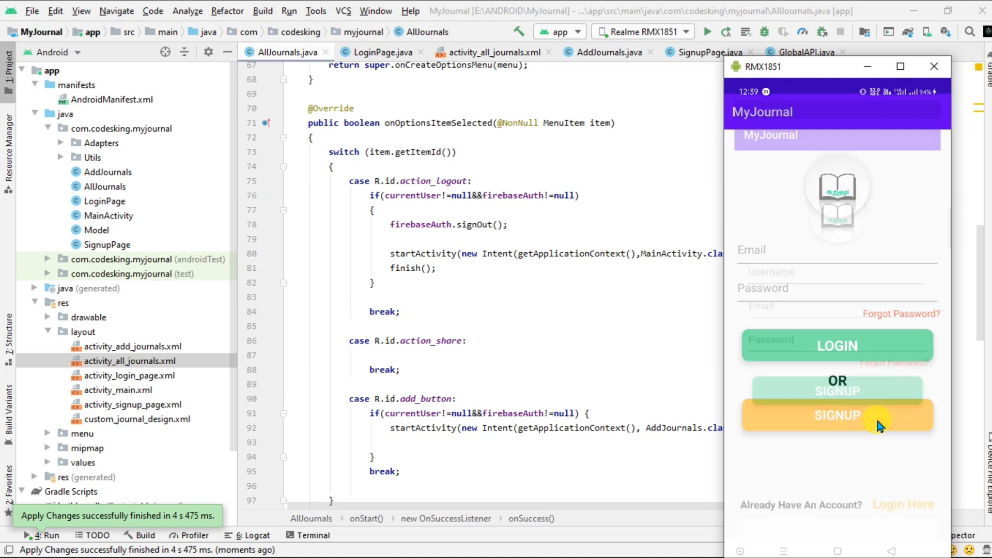
pyautogui.press('Tab')
pyautogui.write('codes')
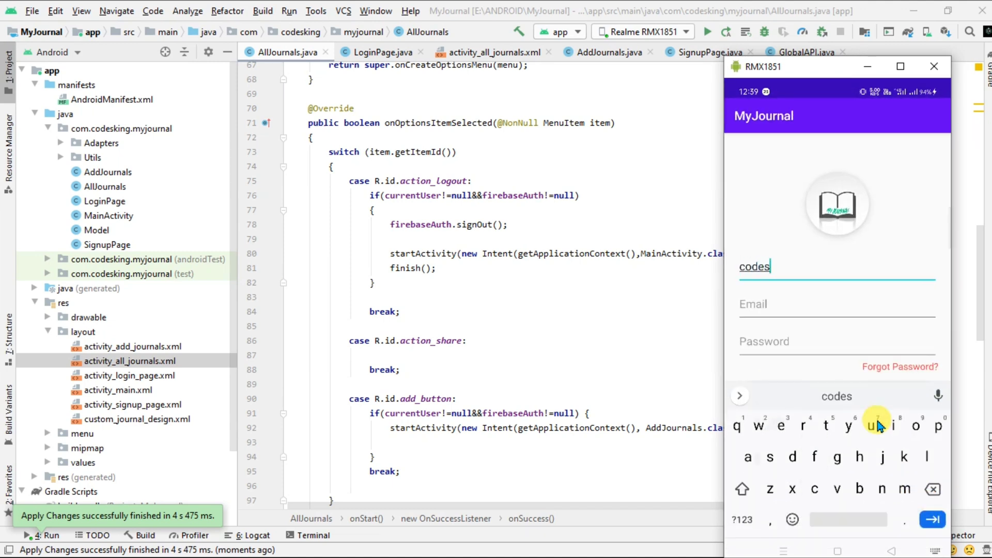
pyautogui.press('Tab')
pyautogui.press('Tab')
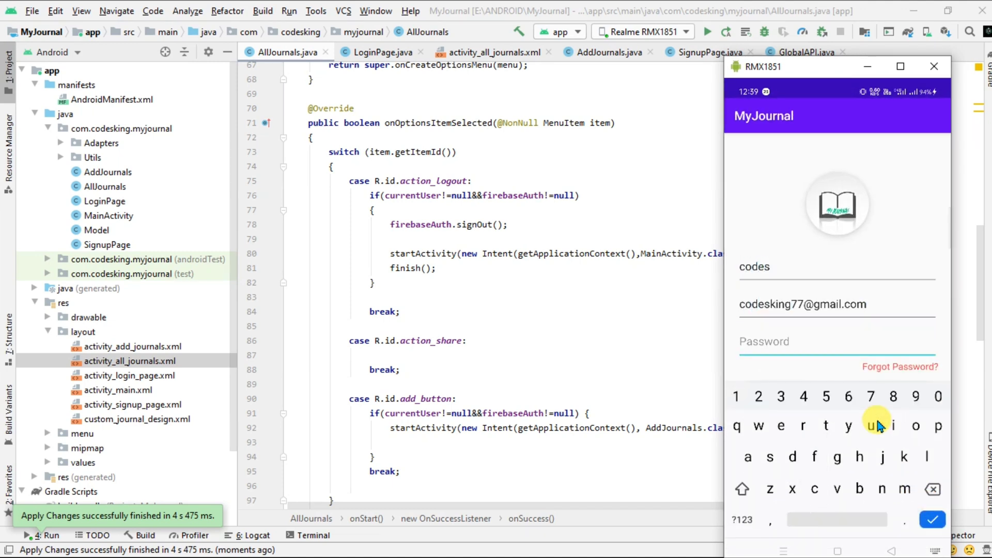
pyautogui.write('6')
pyautogui.press('Return')
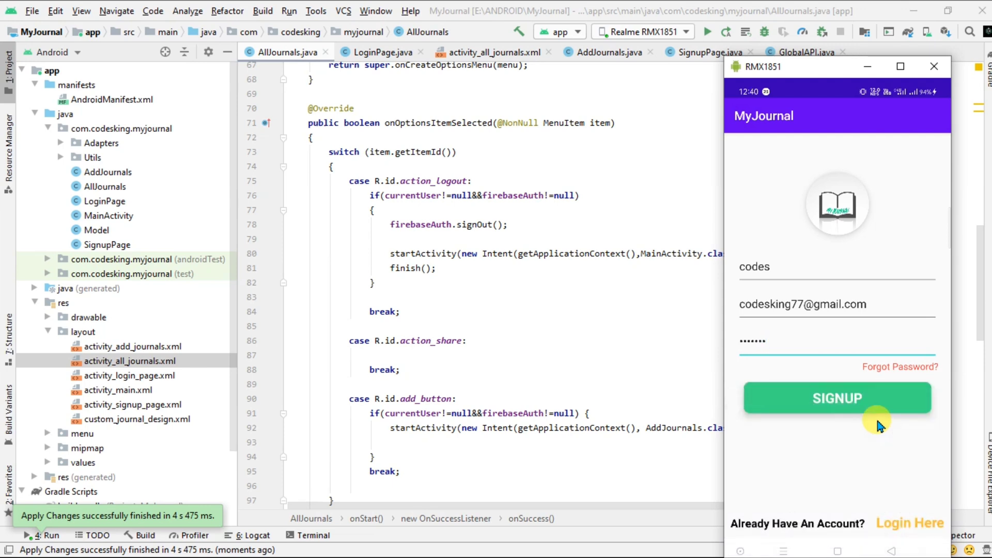
pyautogui.click(879, 425)
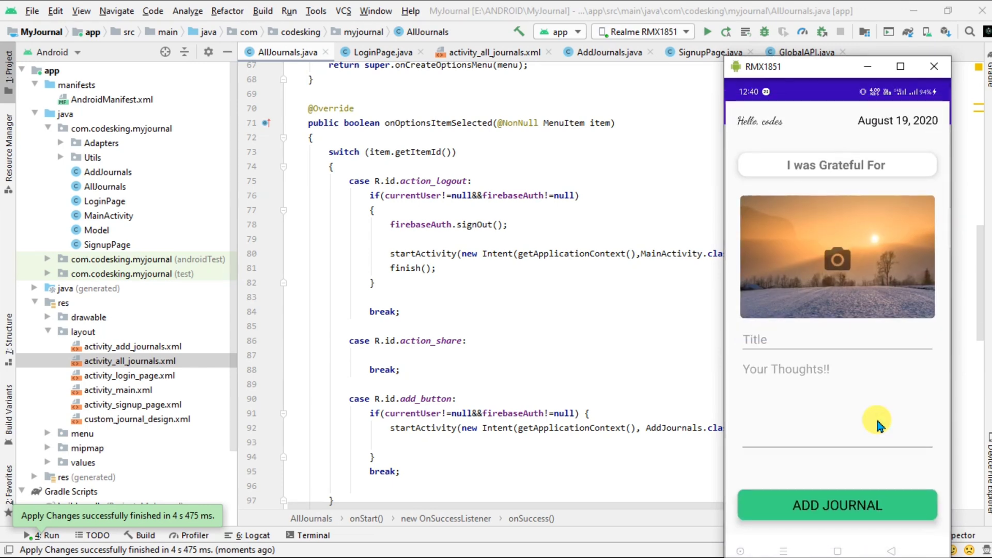
# - Fill the journal with the green landscape image, title "Nature" and thought "I love nature"
pyautogui.click(837, 264)
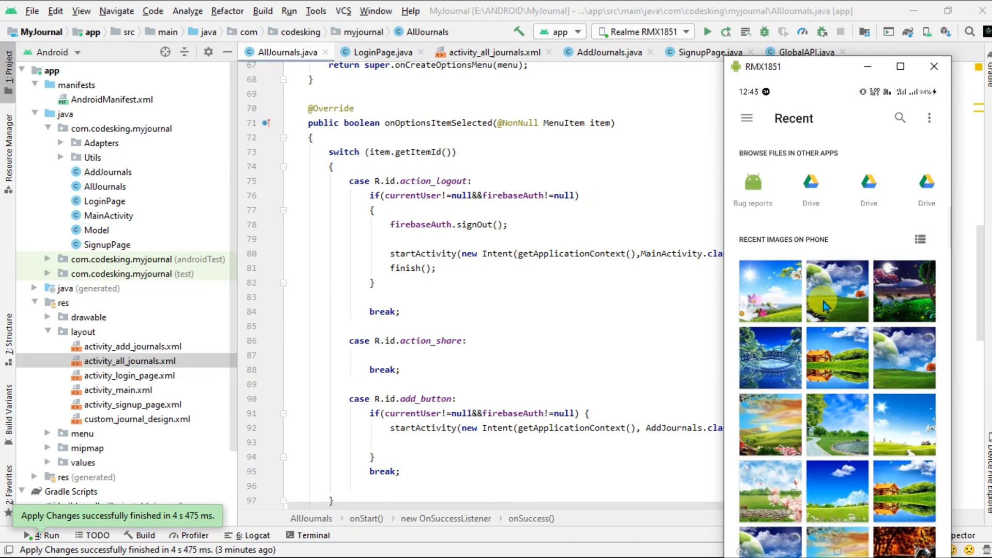
pyautogui.click(826, 307)
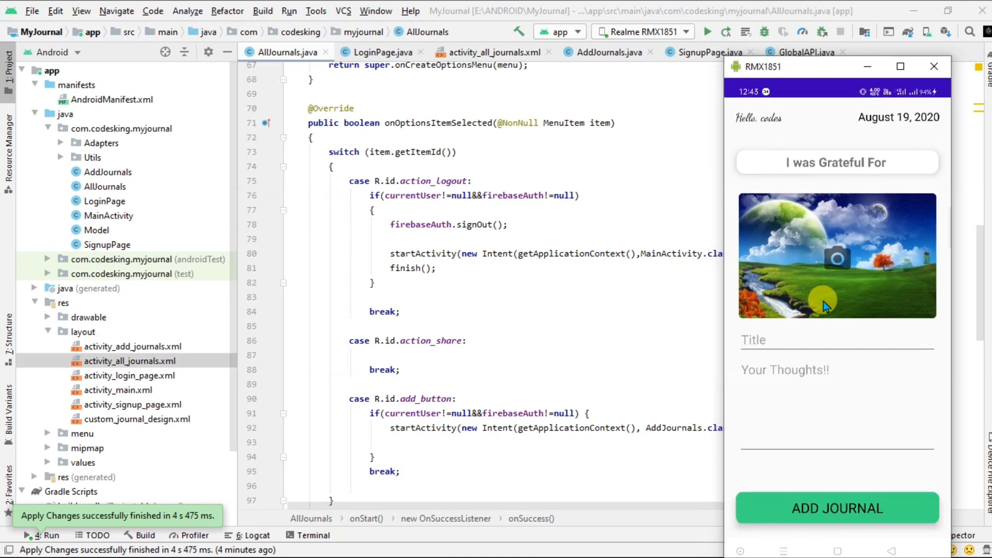
pyautogui.click(781, 345)
pyautogui.write('Nature')
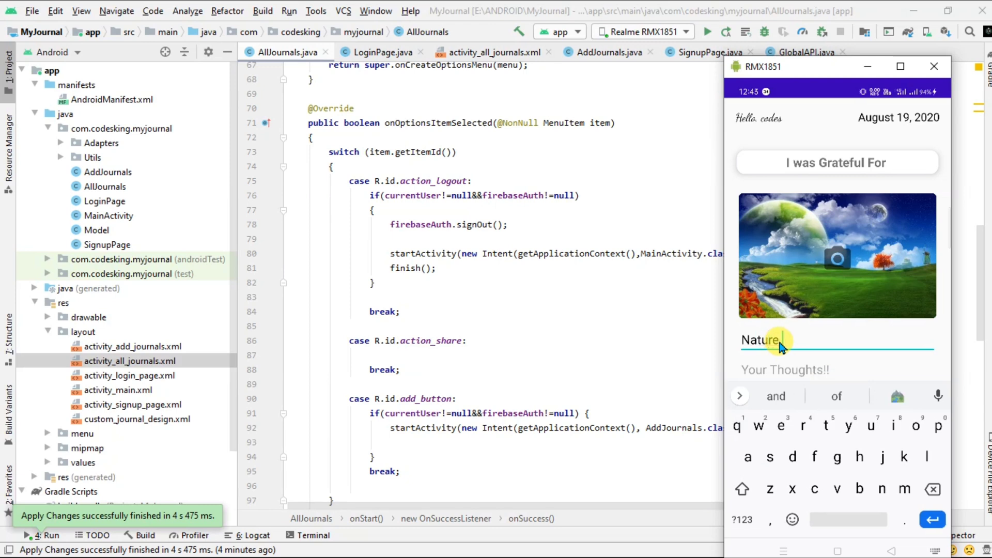
pyautogui.press('Tab')
pyautogui.write('I lov')
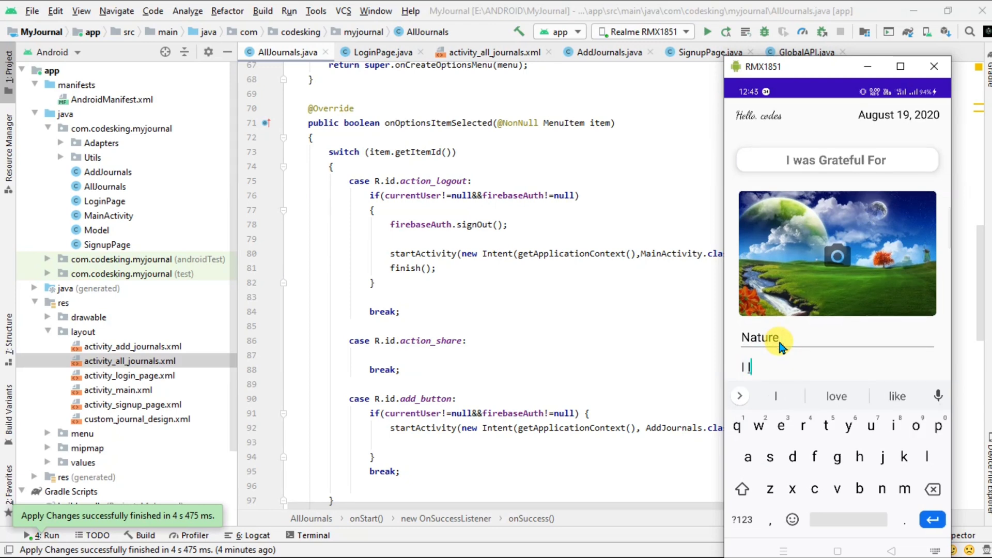
pyautogui.write('e natur')
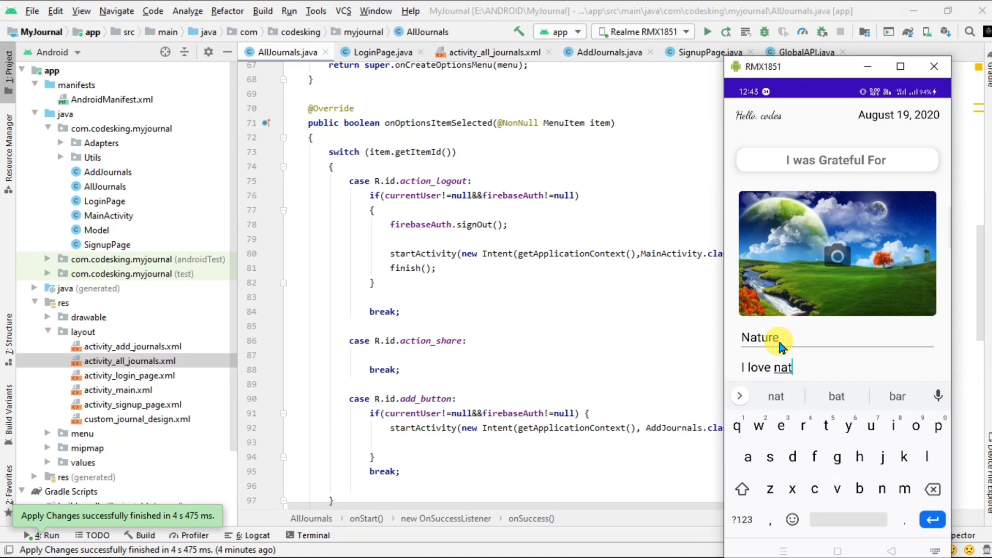
pyautogui.write('e')
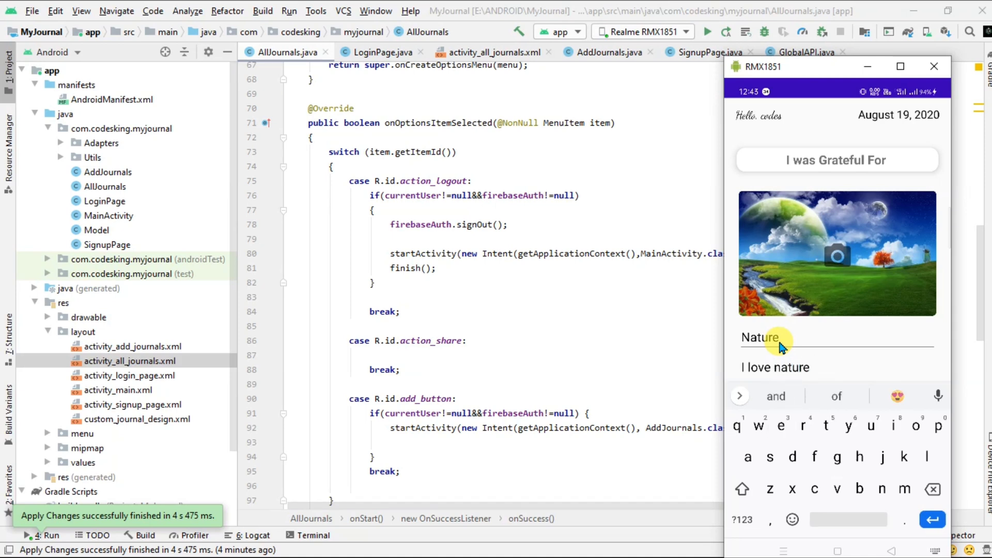
pyautogui.press('Escape')
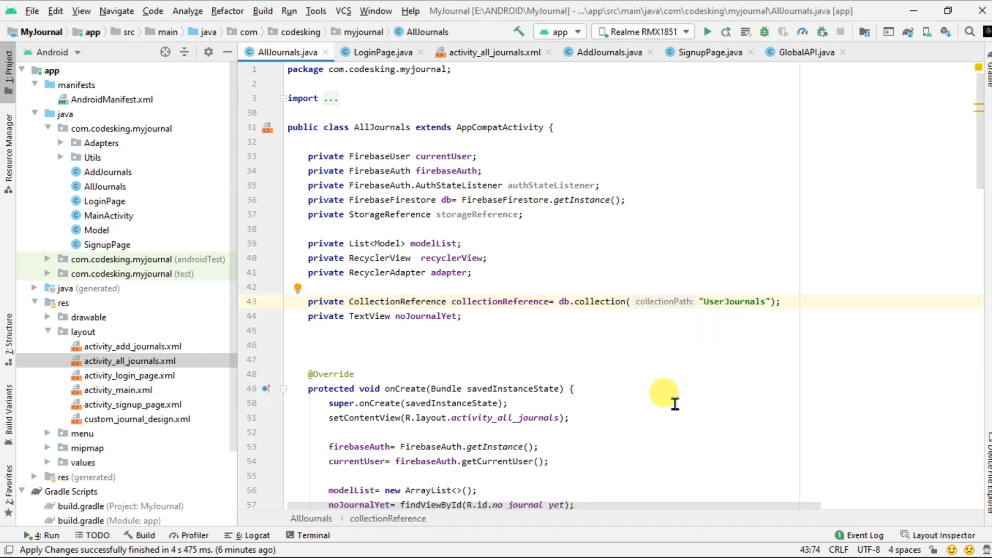
pyautogui.scroll(-2, 674, 402)
pyautogui.scroll(-2, 675, 403)
pyautogui.scroll(-2, 676, 403)
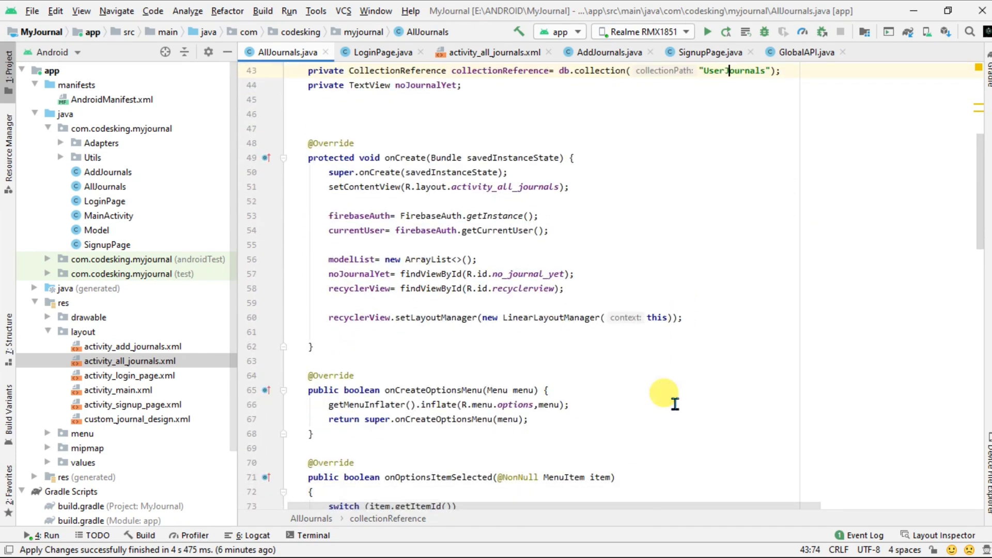
pyautogui.scroll(-3, 674, 402)
pyautogui.scroll(-2, 675, 402)
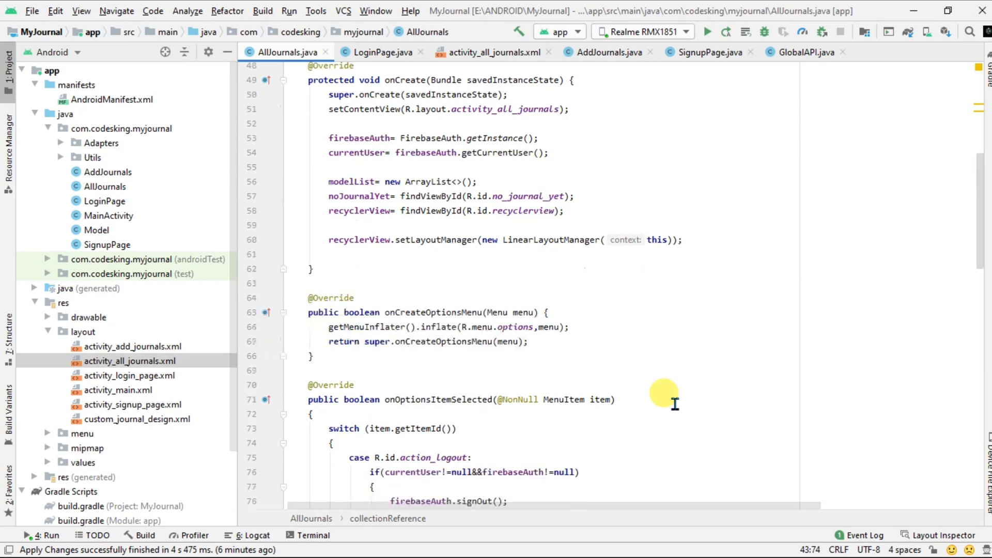
pyautogui.scroll(-2, 675, 402)
pyautogui.scroll(-2, 675, 402)
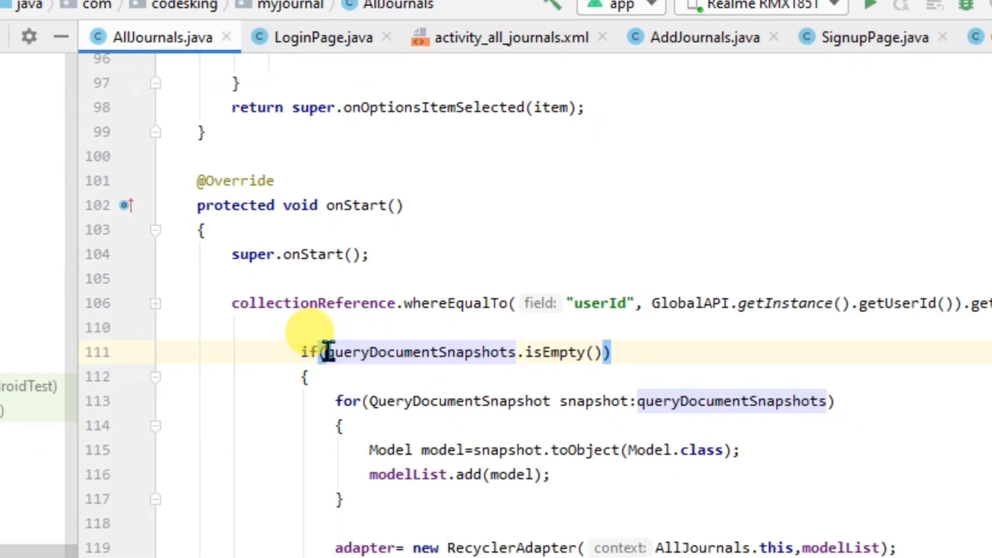
pyautogui.write('!')
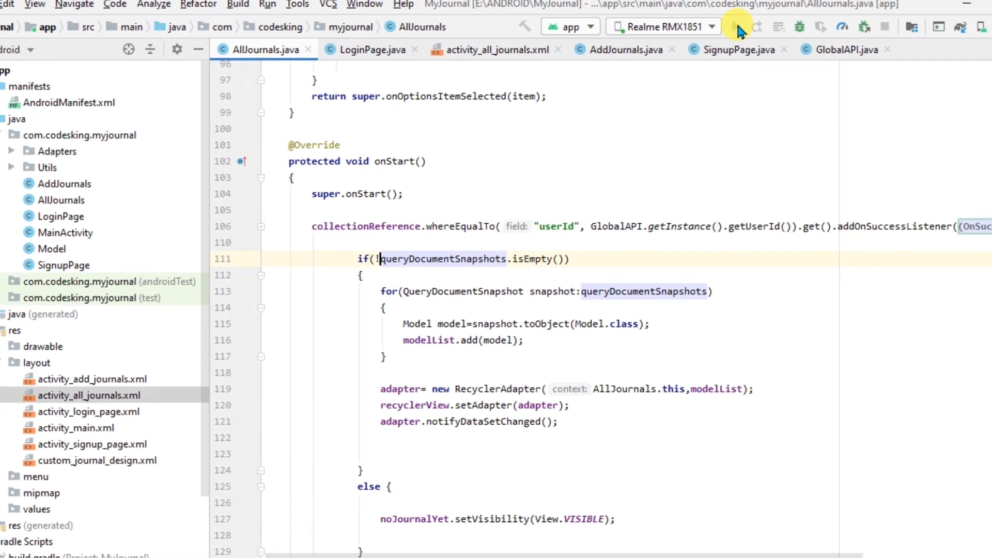
# - Rerun the app with the !queryDocumentSnapshots.isEmpty() check in place
pyautogui.click(739, 28)
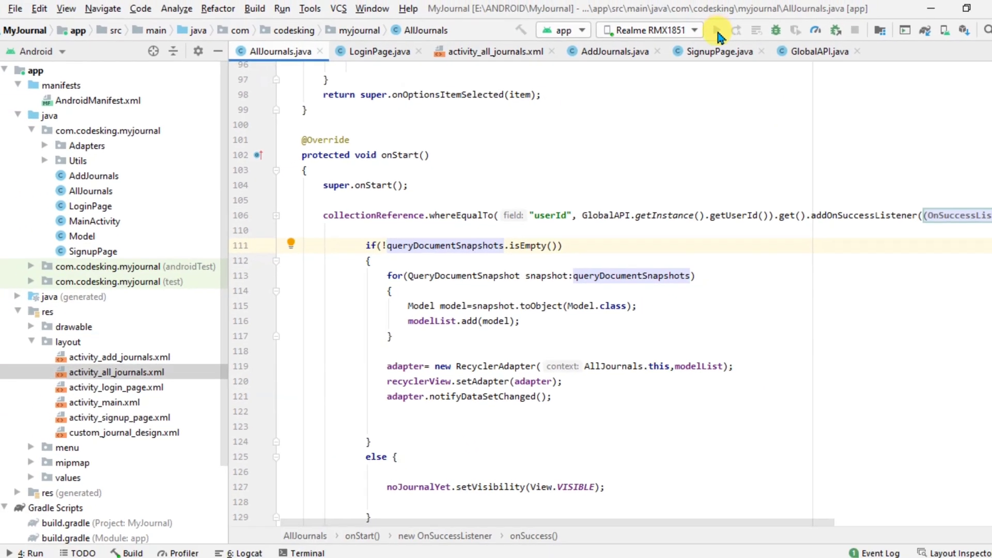